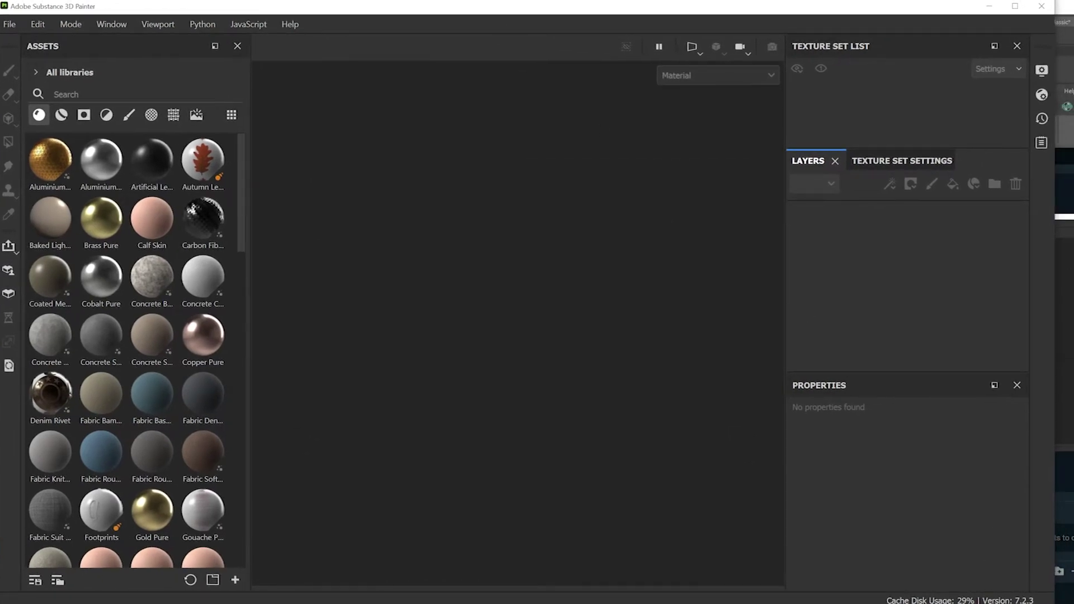
- Widen the program window slightly and bring up the File menu
{"action": "left_click_drag", "start_coordinate": [1056, 216], "coordinate": [1073, 216]}
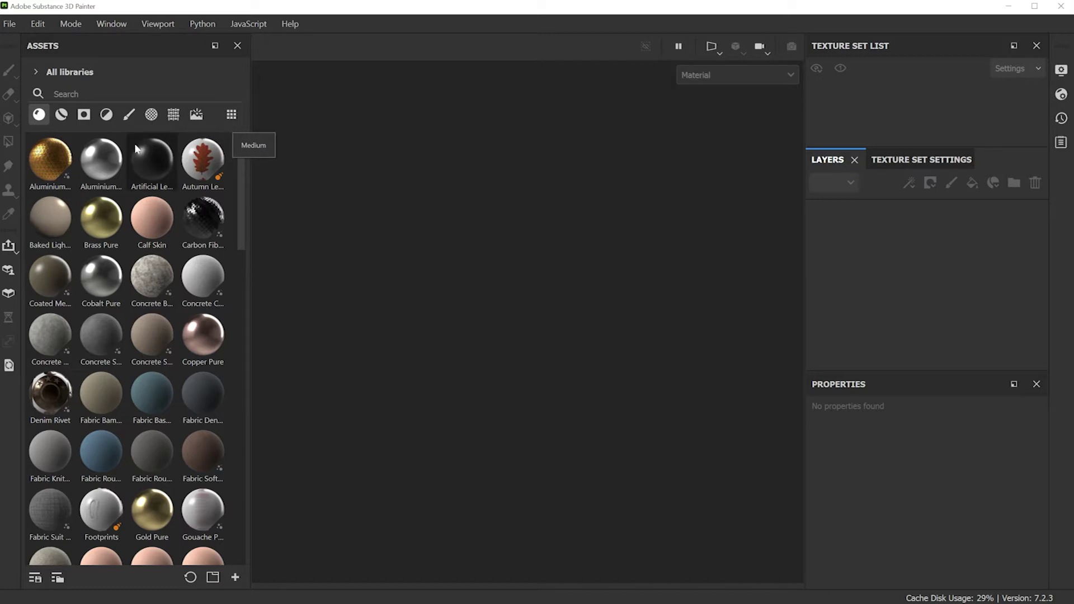
{"action": "mouse_move", "coordinate": [85, 273]}
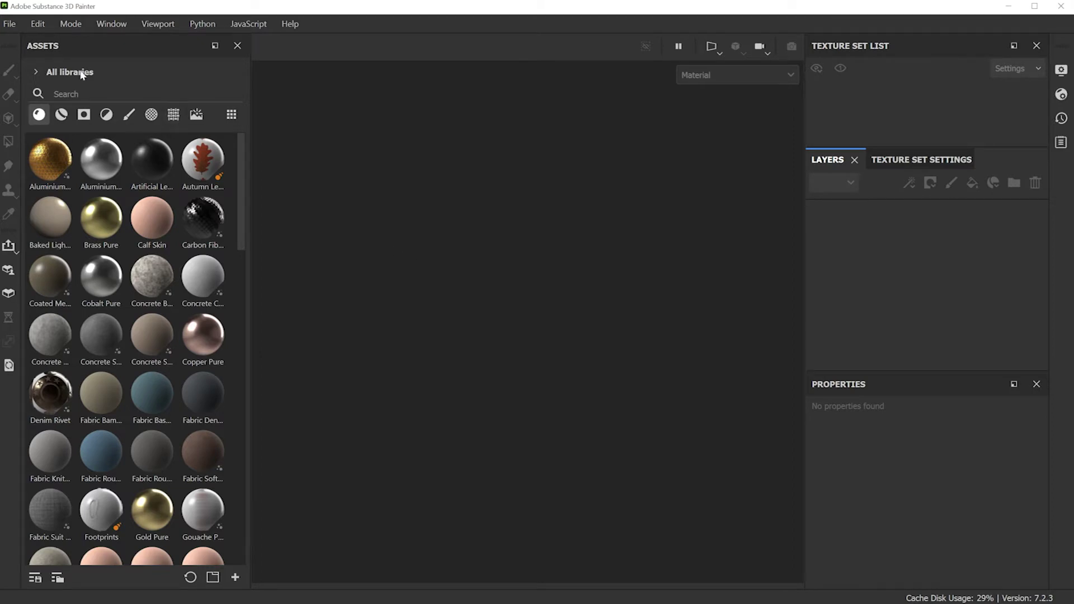
{"action": "left_click", "coordinate": [9, 24]}
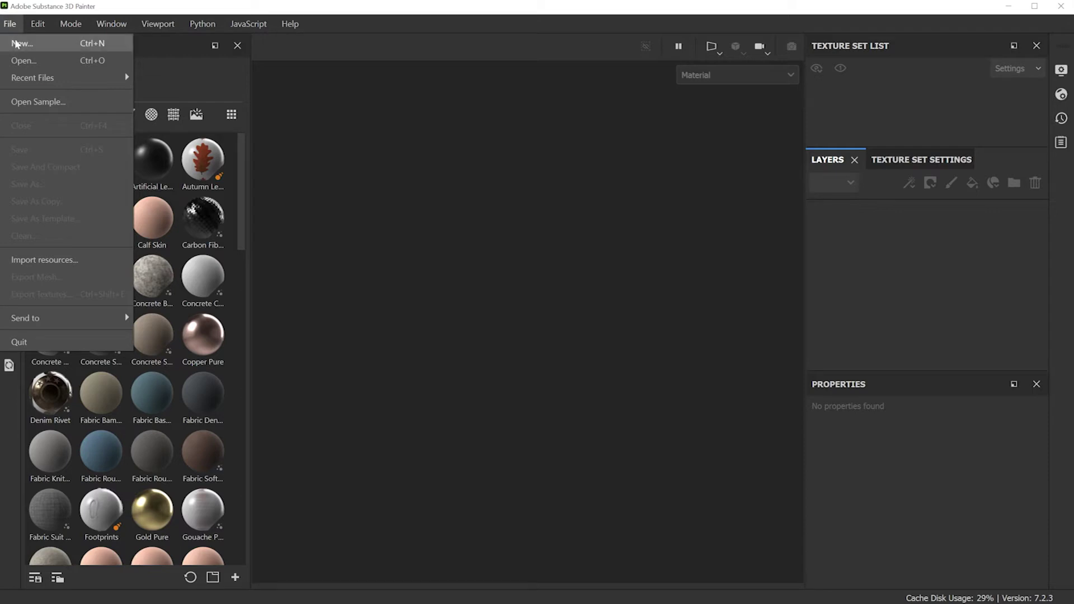
- Start a new project with the Unity HD Render Pipeline template at 2048, then browse for the mesh
{"action": "left_click", "coordinate": [16, 44]}
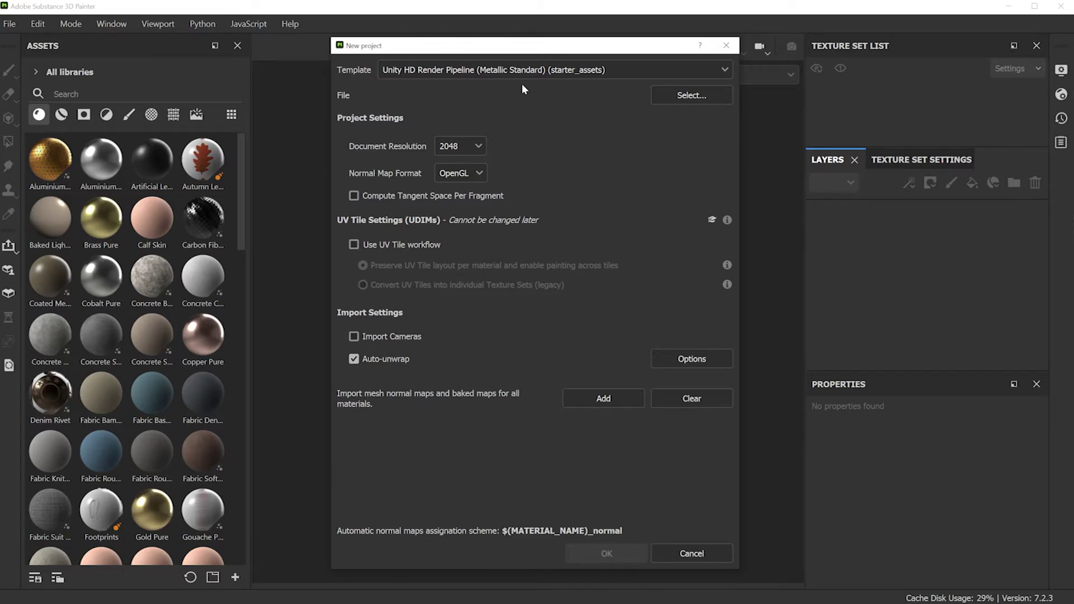
{"action": "left_click", "coordinate": [515, 70]}
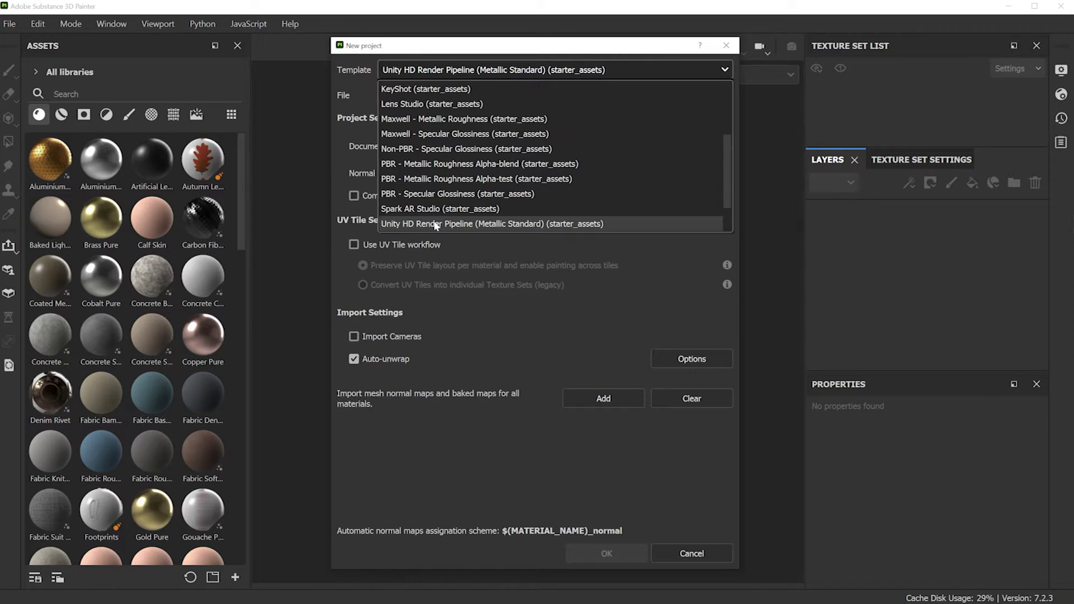
{"action": "left_click", "coordinate": [460, 224]}
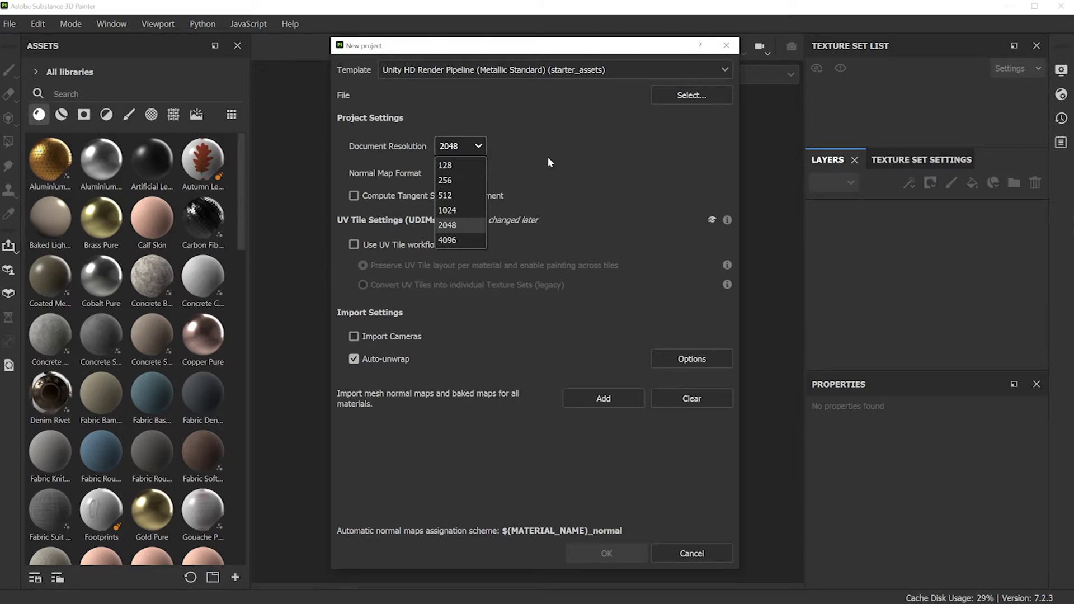
{"action": "left_click", "coordinate": [548, 158]}
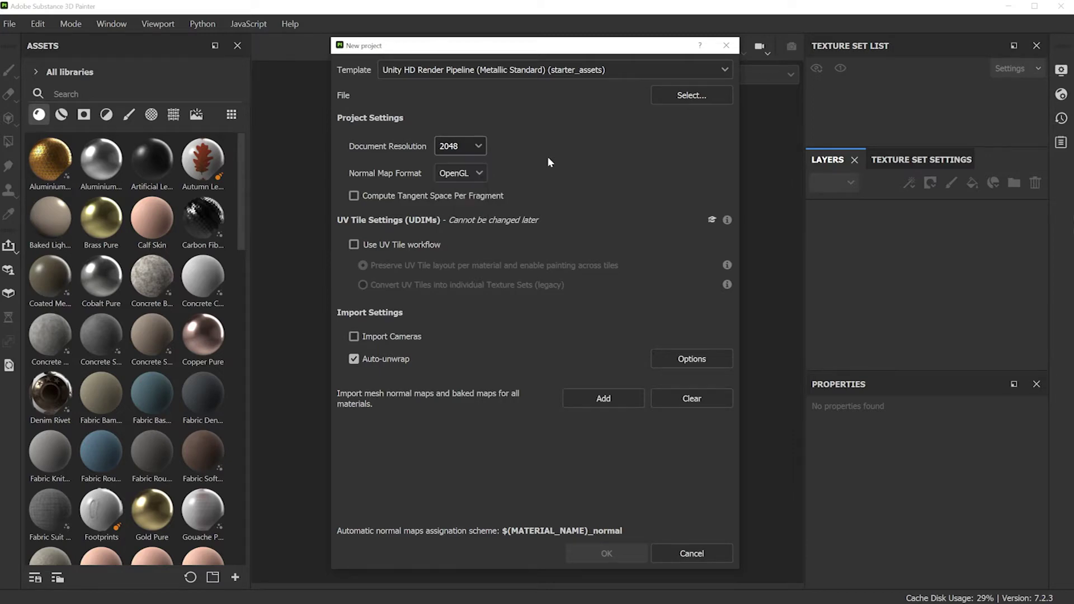
{"action": "left_click", "coordinate": [686, 96]}
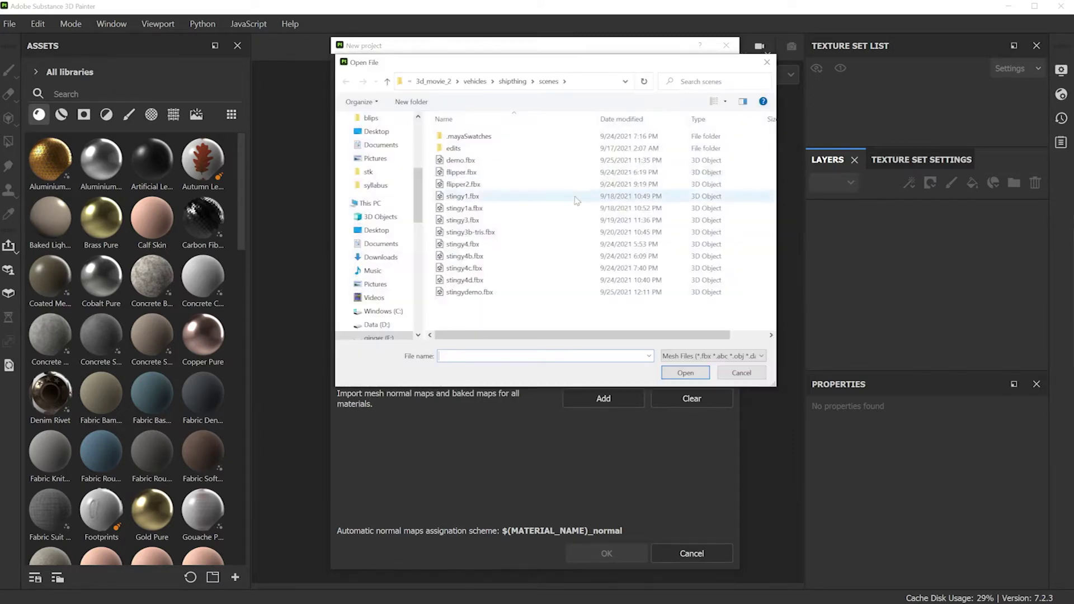
- Choose demo.fbx as the mesh and create the project
{"action": "left_click", "coordinate": [460, 160]}
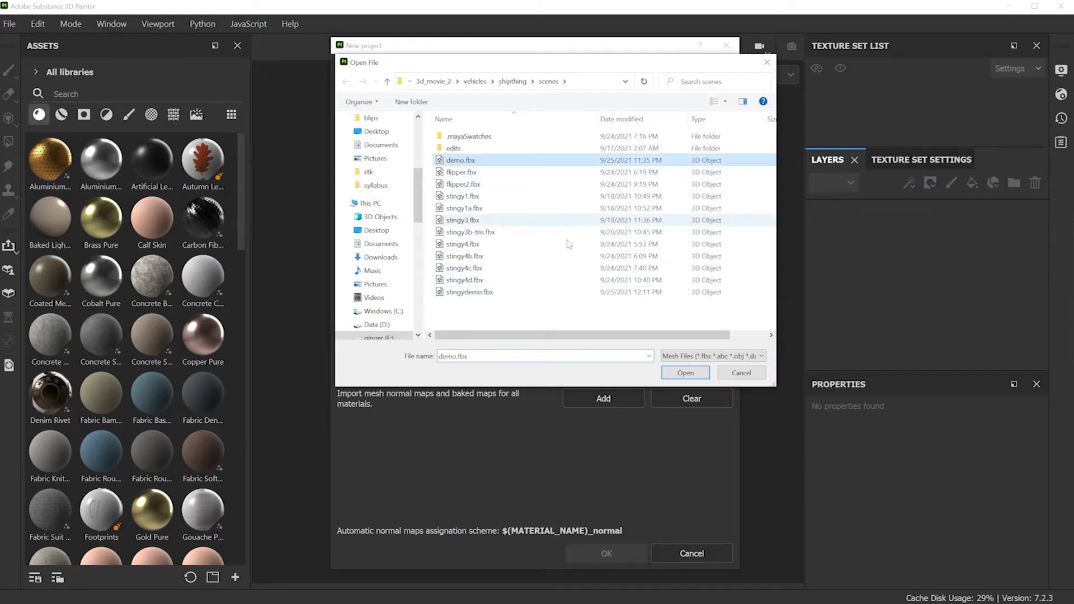
{"action": "left_click", "coordinate": [687, 373]}
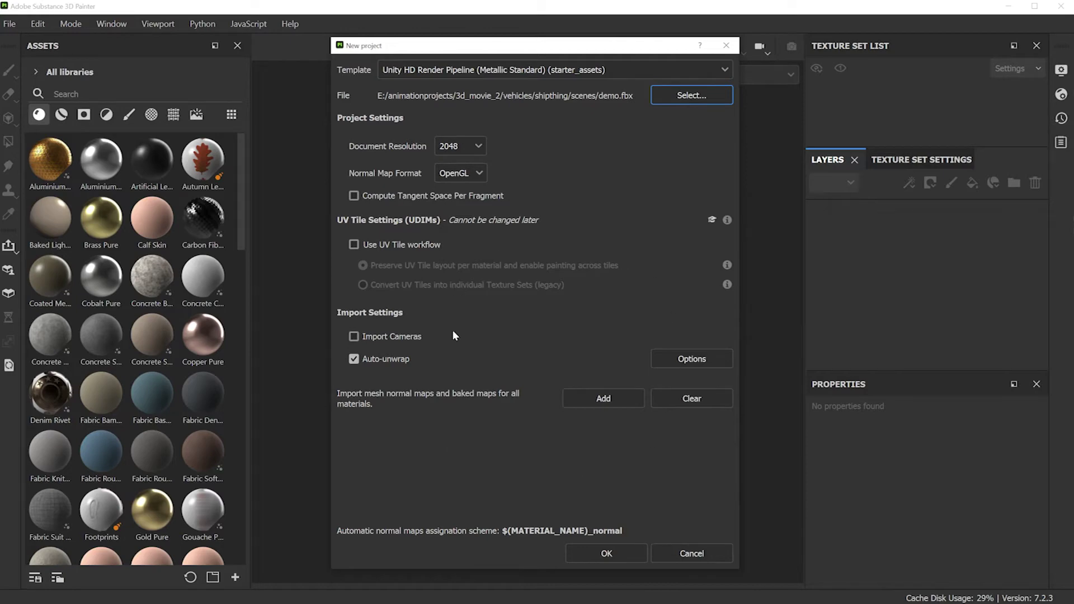
{"action": "left_click", "coordinate": [610, 554]}
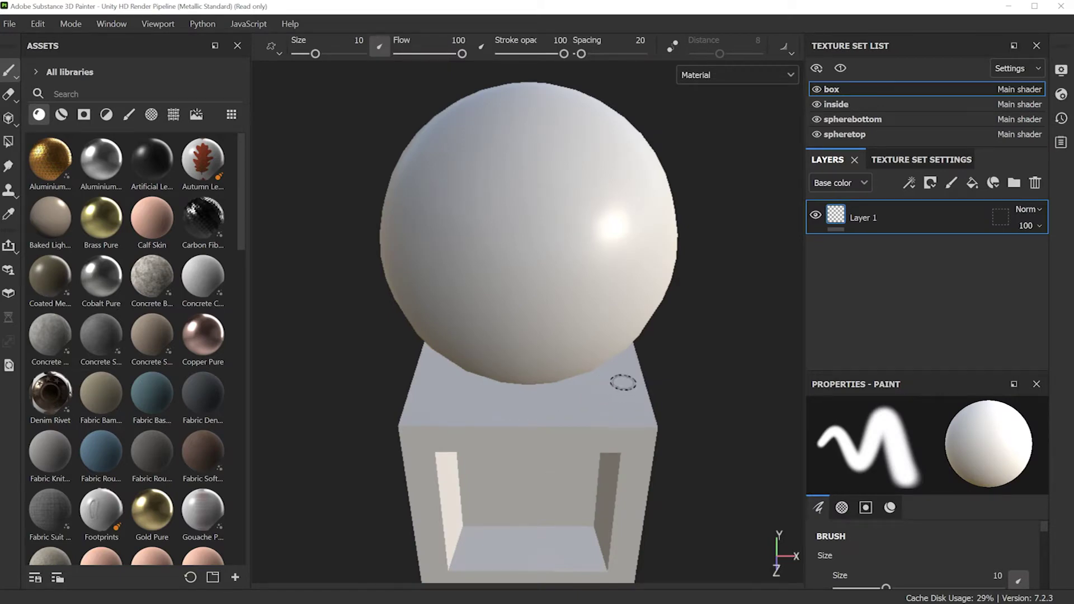
- Orbit, zoom and pan around the sphere-on-box model, rotate the lighting, and enlarge the texture set list
{"action": "left_click_drag", "start_coordinate": [623, 383], "coordinate": [482, 599], "text": "alt"}
{"action": "right_click_drag", "start_coordinate": [482, 599], "coordinate": [566, 432], "text": "alt"}
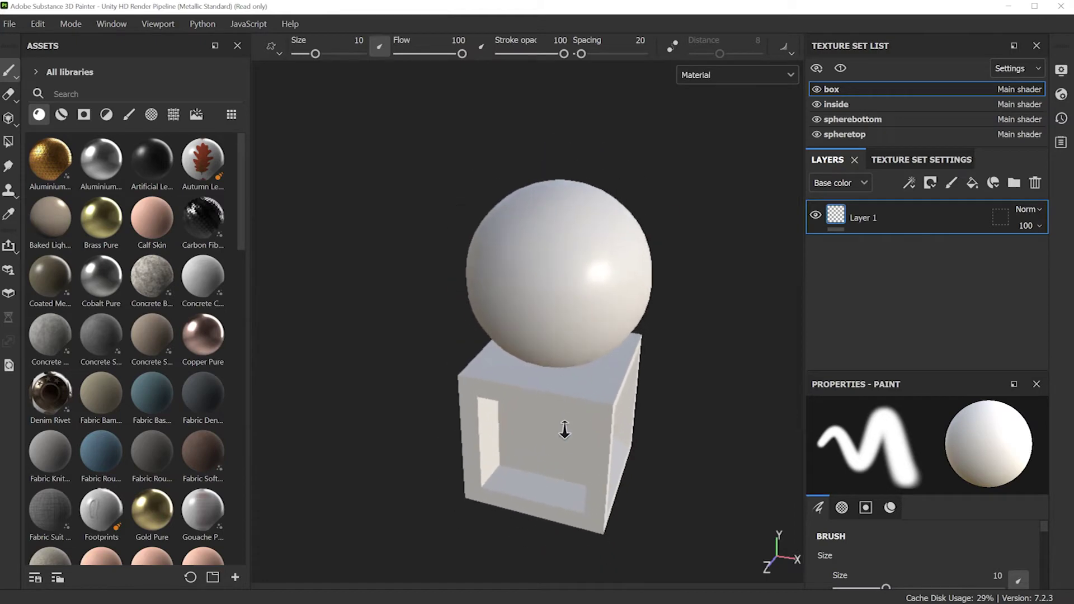
{"action": "mouse_move", "coordinate": [566, 431]}
{"action": "middle_mouse_down", "text": "alt"}
{"action": "mouse_move", "coordinate": [566, 422]}
{"action": "mouse_move", "coordinate": [592, 466]}
{"action": "mouse_move", "coordinate": [599, 460]}
{"action": "mouse_move", "coordinate": [597, 354]}
{"action": "mouse_move", "coordinate": [518, 367]}
{"action": "mouse_move", "coordinate": [647, 372]}
{"action": "middle_mouse_up", "text": "alt"}
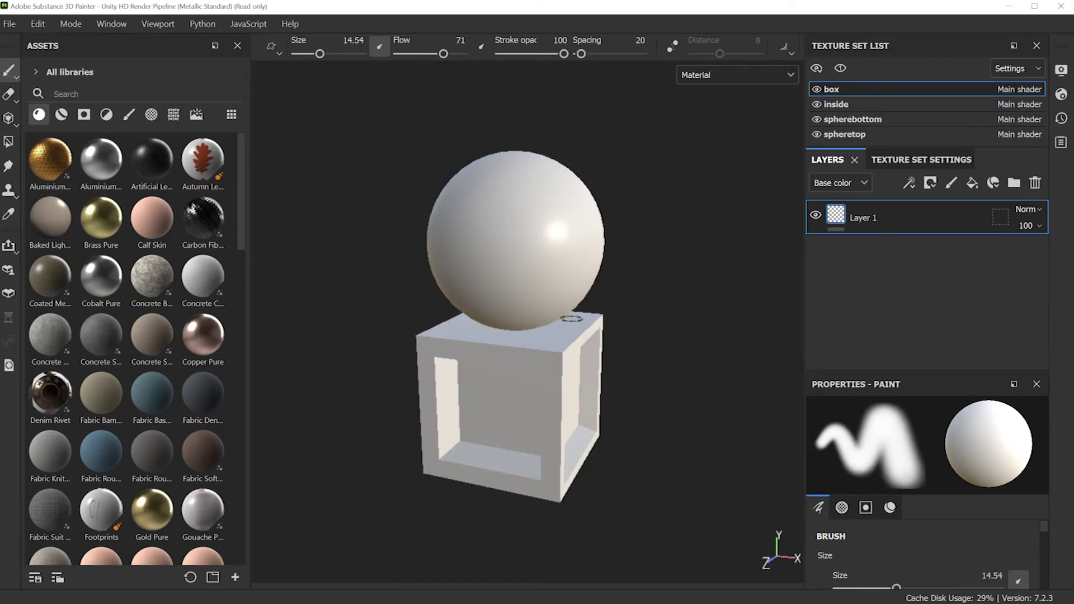
{"action": "mouse_move", "coordinate": [570, 320]}
{"action": "right_mouse_down", "text": "shift"}
{"action": "mouse_move", "coordinate": [487, 326]}
{"action": "mouse_move", "coordinate": [611, 323]}
{"action": "mouse_move", "coordinate": [479, 309]}
{"action": "mouse_move", "coordinate": [652, 324]}
{"action": "mouse_move", "coordinate": [479, 307]}
{"action": "mouse_move", "coordinate": [587, 314]}
{"action": "mouse_move", "coordinate": [522, 312]}
{"action": "mouse_move", "coordinate": [565, 316]}
{"action": "right_mouse_up", "text": "shift"}
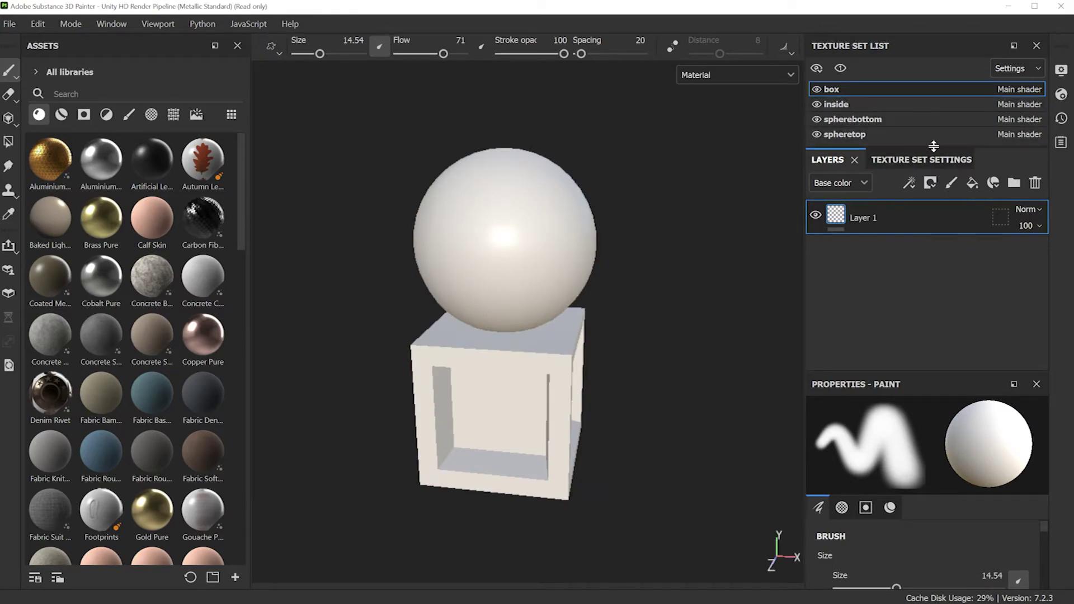
{"action": "left_click_drag", "start_coordinate": [933, 147], "coordinate": [929, 238]}
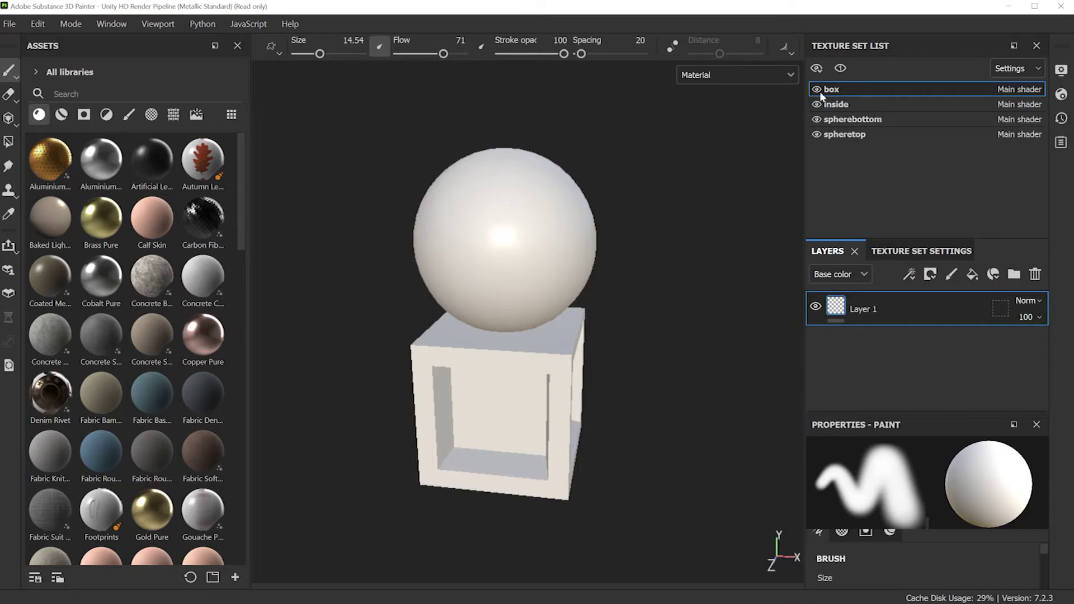
{"action": "left_click", "coordinate": [817, 89]}
{"action": "left_click", "coordinate": [817, 104]}
{"action": "left_click", "coordinate": [817, 120]}
{"action": "left_click", "coordinate": [817, 135]}
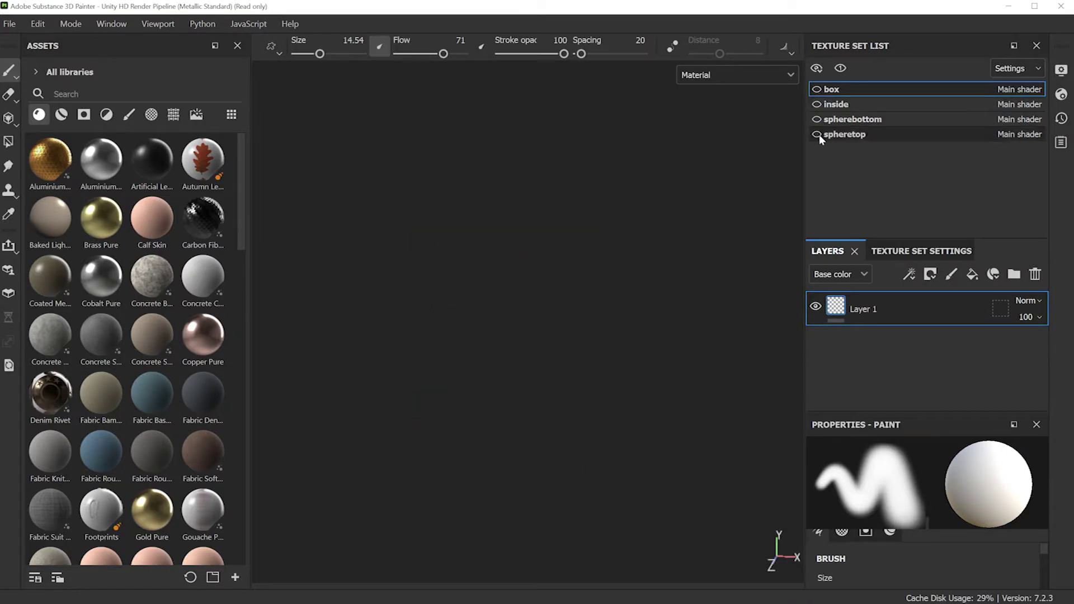
{"action": "left_click", "coordinate": [817, 120]}
{"action": "left_click", "coordinate": [817, 104]}
{"action": "left_click", "coordinate": [816, 89]}
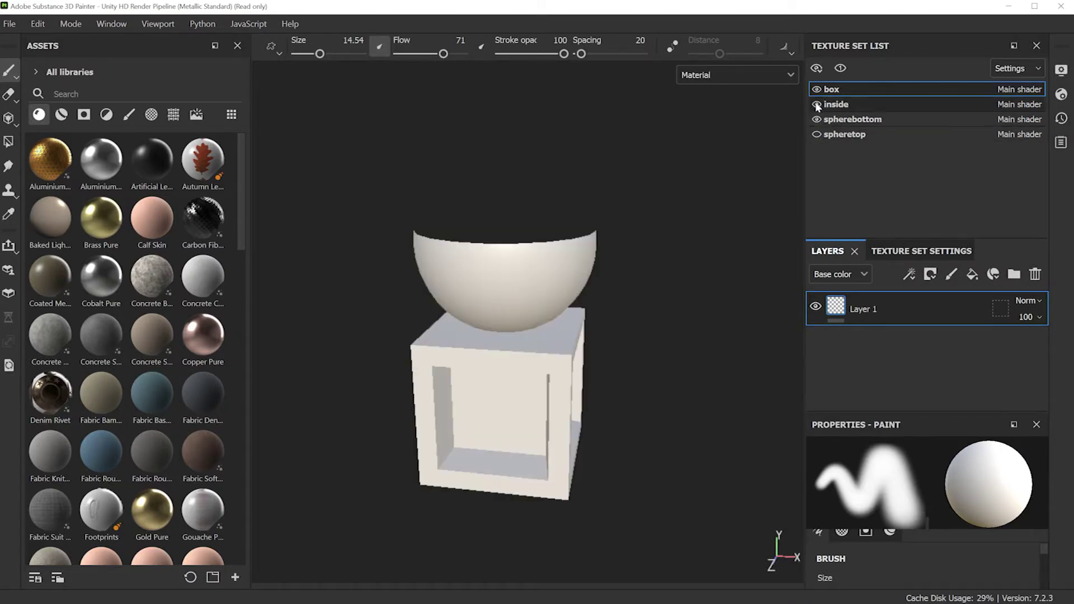
{"action": "left_click", "coordinate": [817, 119]}
{"action": "left_click", "coordinate": [817, 134]}
{"action": "left_click", "coordinate": [817, 119]}
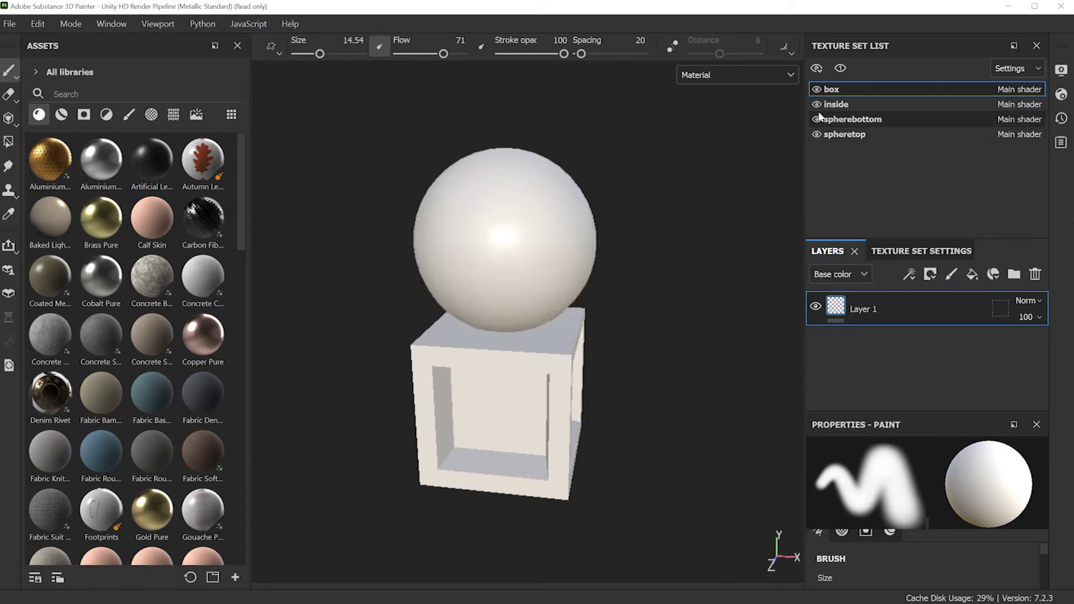
{"action": "left_click", "coordinate": [816, 104]}
{"action": "left_click", "coordinate": [817, 89]}
{"action": "left_click", "coordinate": [816, 104]}
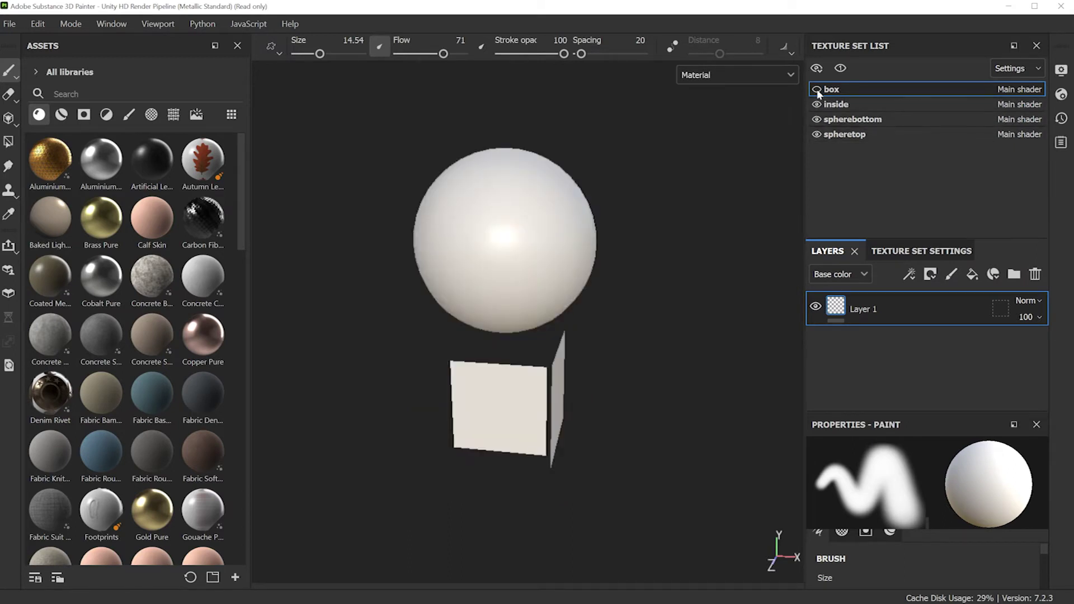
{"action": "left_click", "coordinate": [817, 88]}
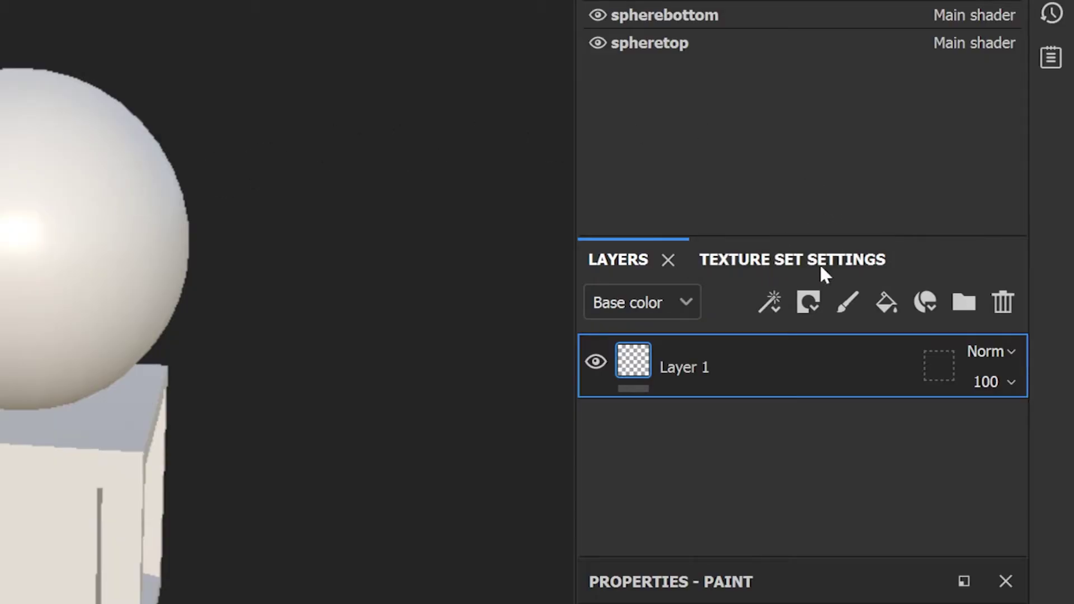
- Show the box texture set's settings and launch Bake Mesh Maps
{"action": "left_click", "coordinate": [821, 267]}
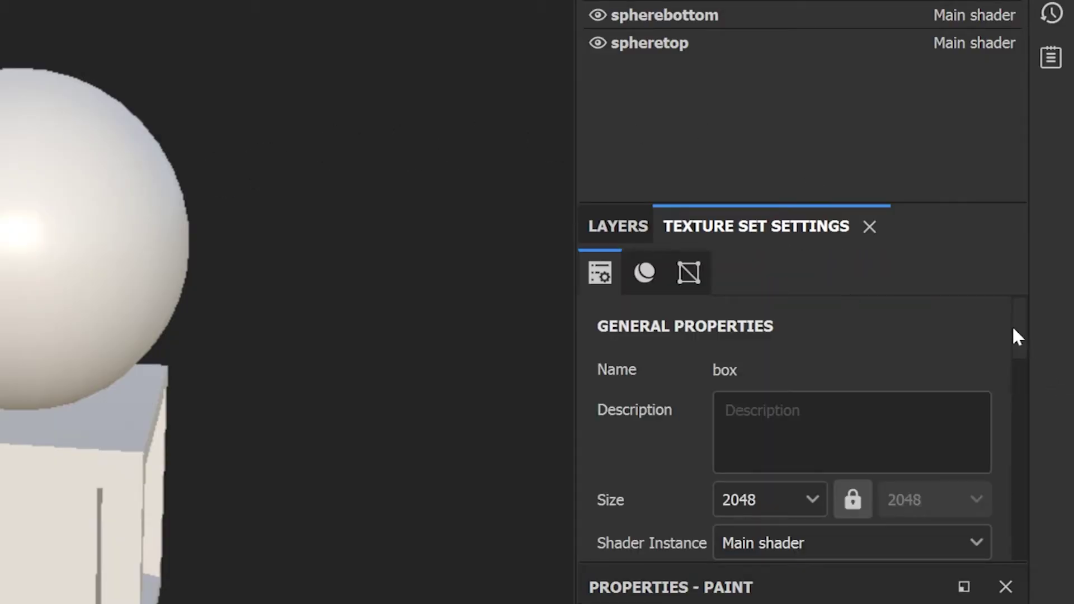
{"action": "left_click_drag", "start_coordinate": [1014, 329], "coordinate": [992, 525]}
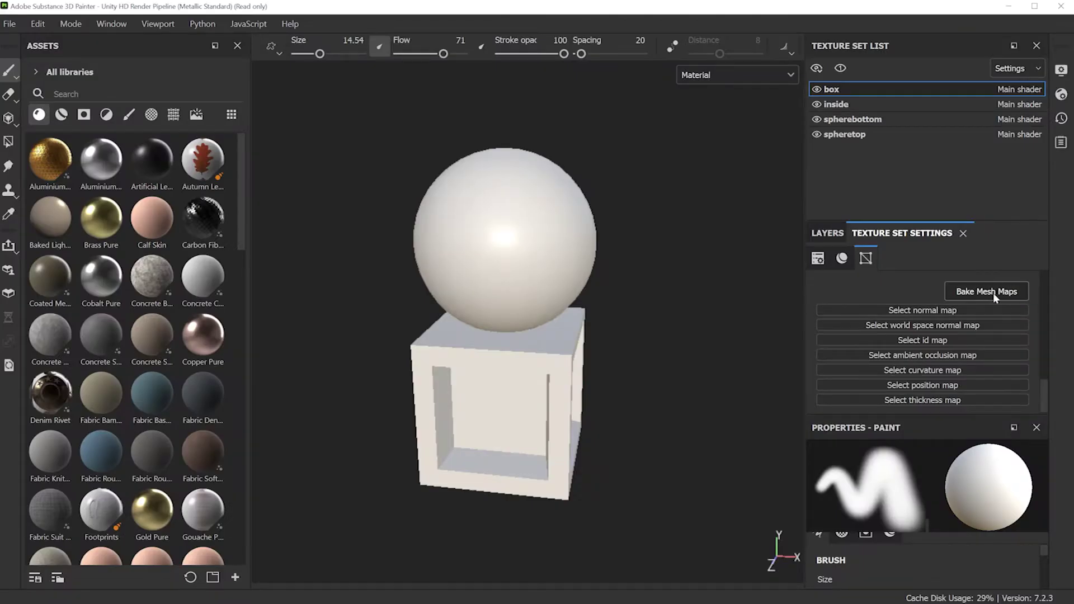
{"action": "left_click", "coordinate": [992, 293]}
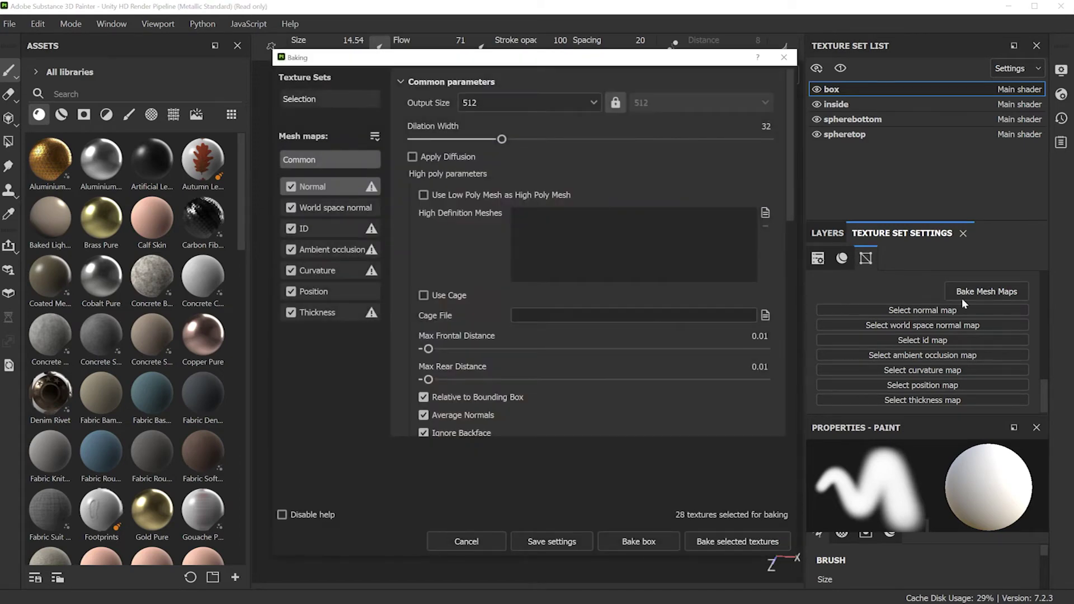
- Bake mesh maps at 2048 without Thickness, using the low-poly mesh as the high-poly source
{"action": "mouse_move", "coordinate": [292, 317]}
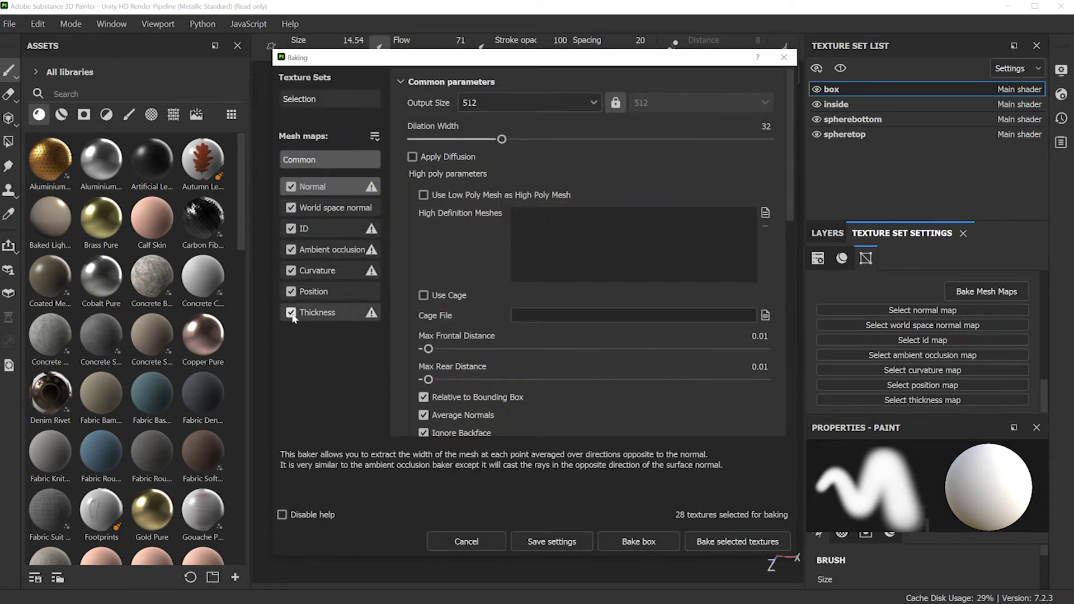
{"action": "left_click", "coordinate": [292, 313]}
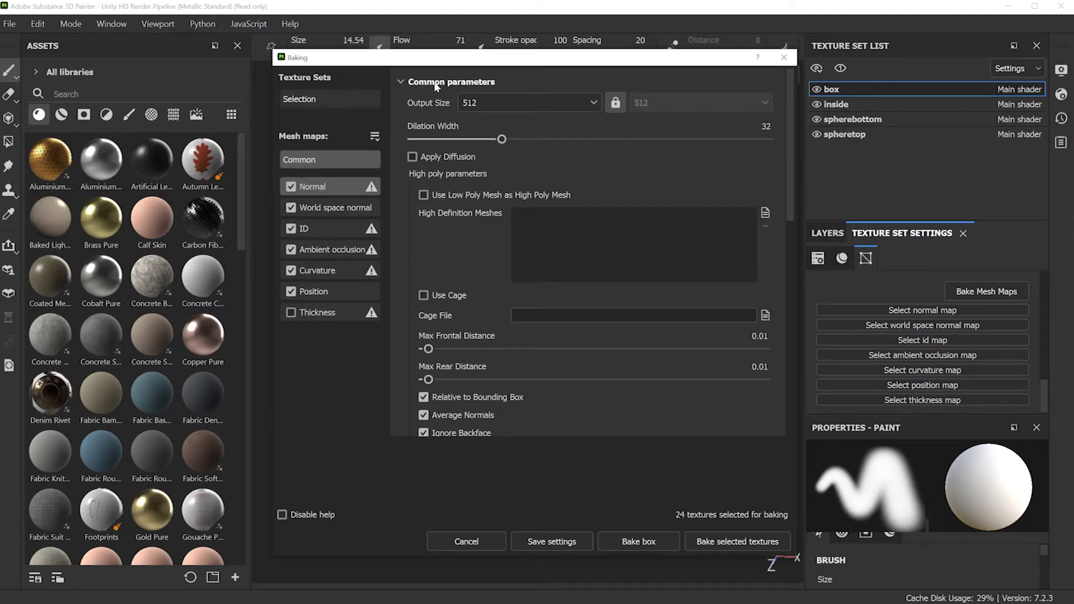
{"action": "left_click", "coordinate": [592, 103]}
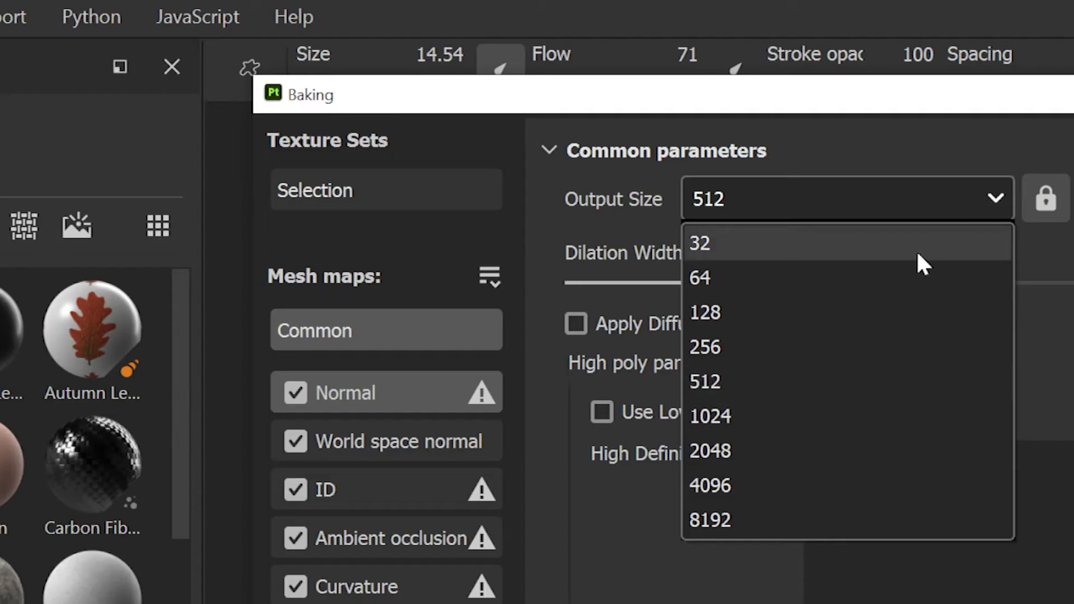
{"action": "left_click", "coordinate": [726, 460]}
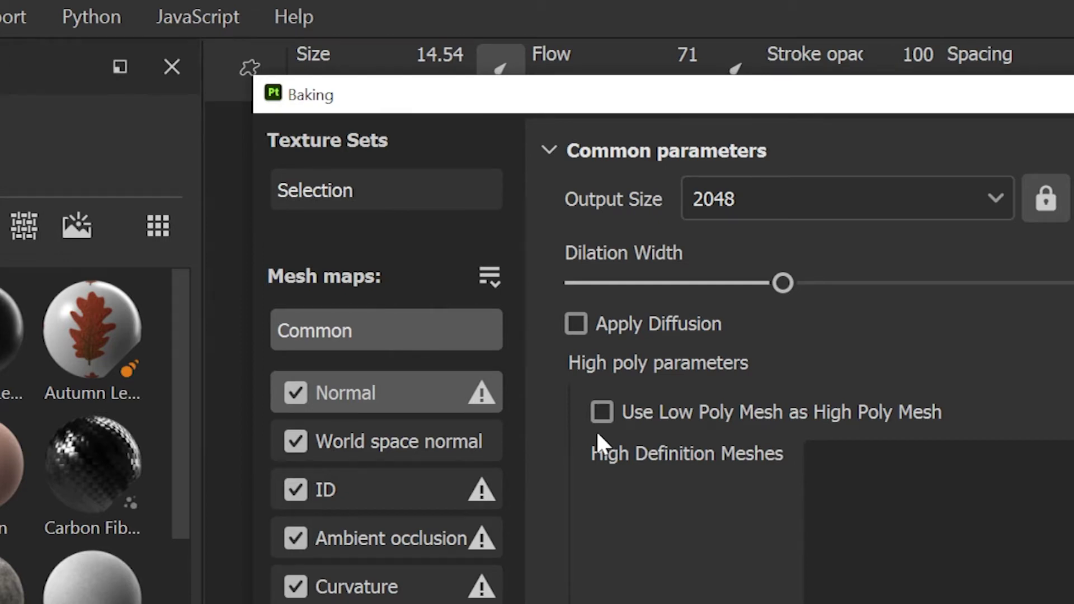
{"action": "left_click", "coordinate": [603, 413]}
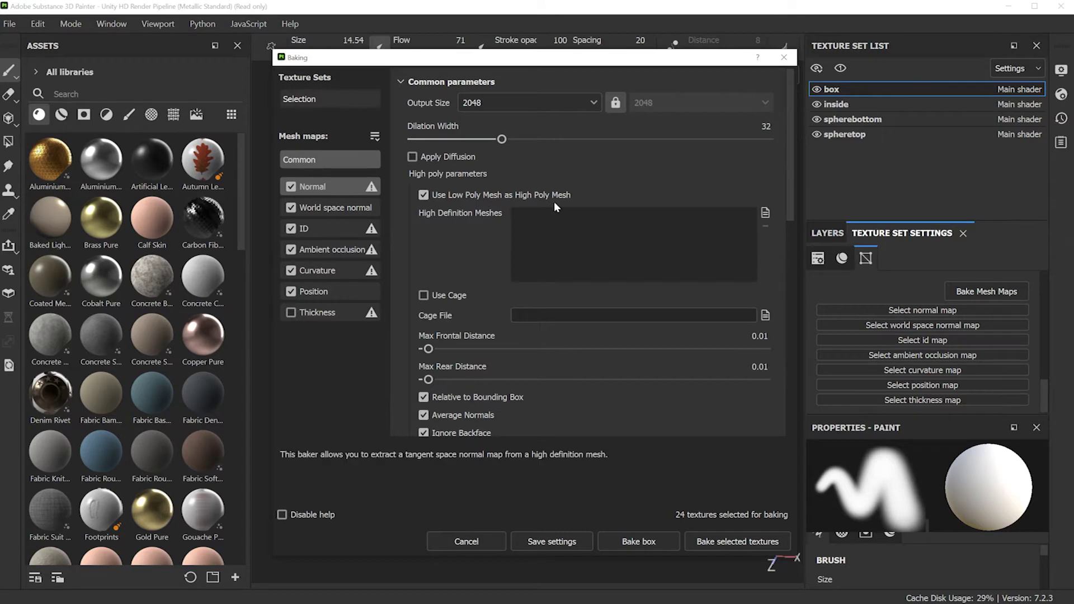
{"action": "mouse_move", "coordinate": [788, 210]}
{"action": "left_mouse_down"}
{"action": "mouse_move", "coordinate": [781, 328]}
{"action": "mouse_move", "coordinate": [790, 205]}
{"action": "left_mouse_up"}
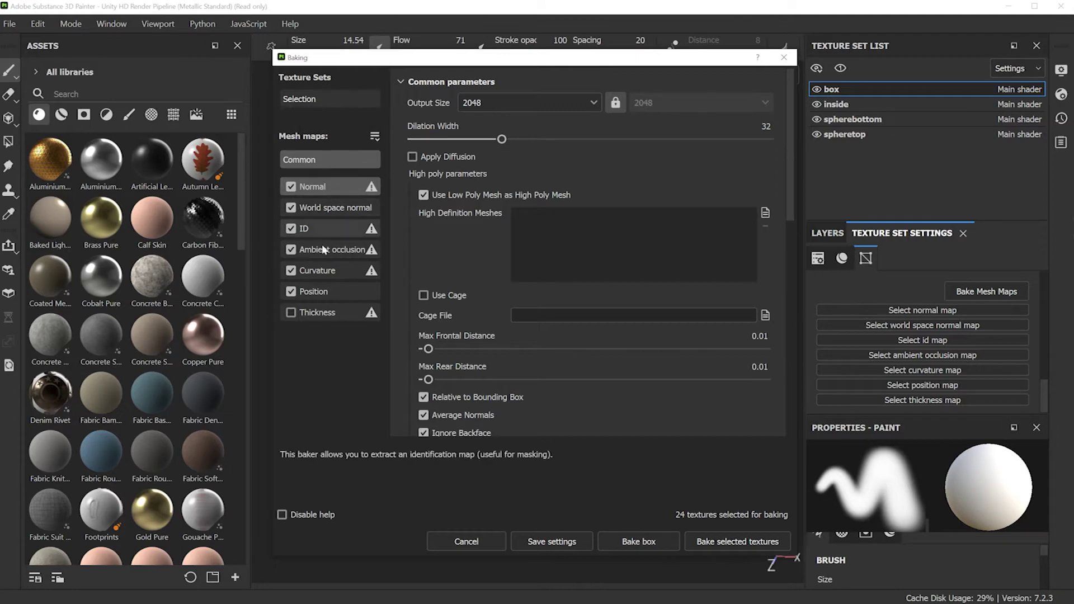
{"action": "left_click", "coordinate": [731, 541]}
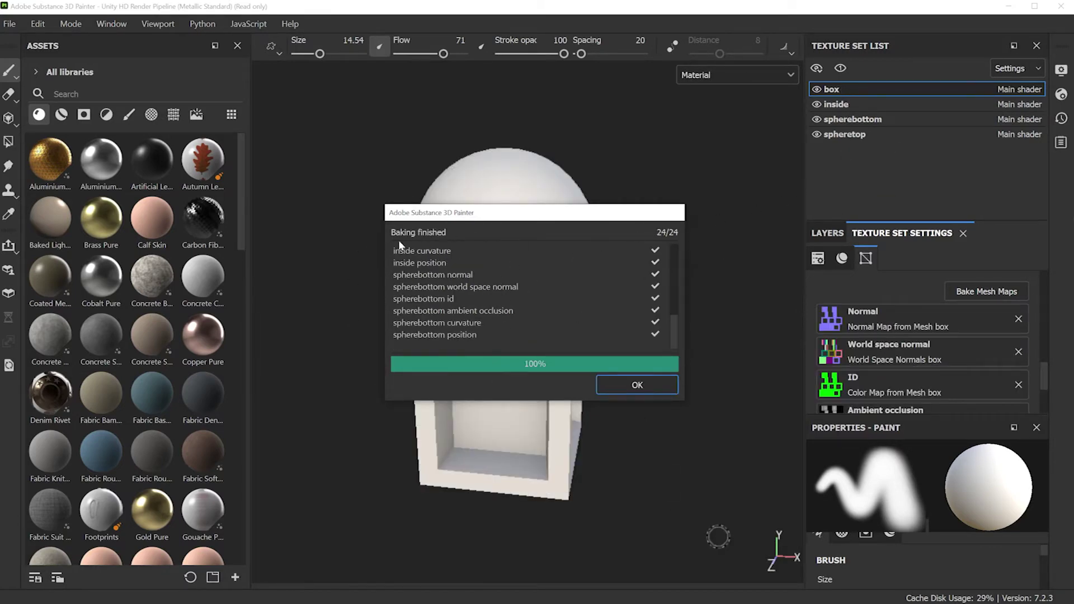
- Dismiss the Baking finished report once all 24 maps are baked
{"action": "left_click", "coordinate": [651, 386]}
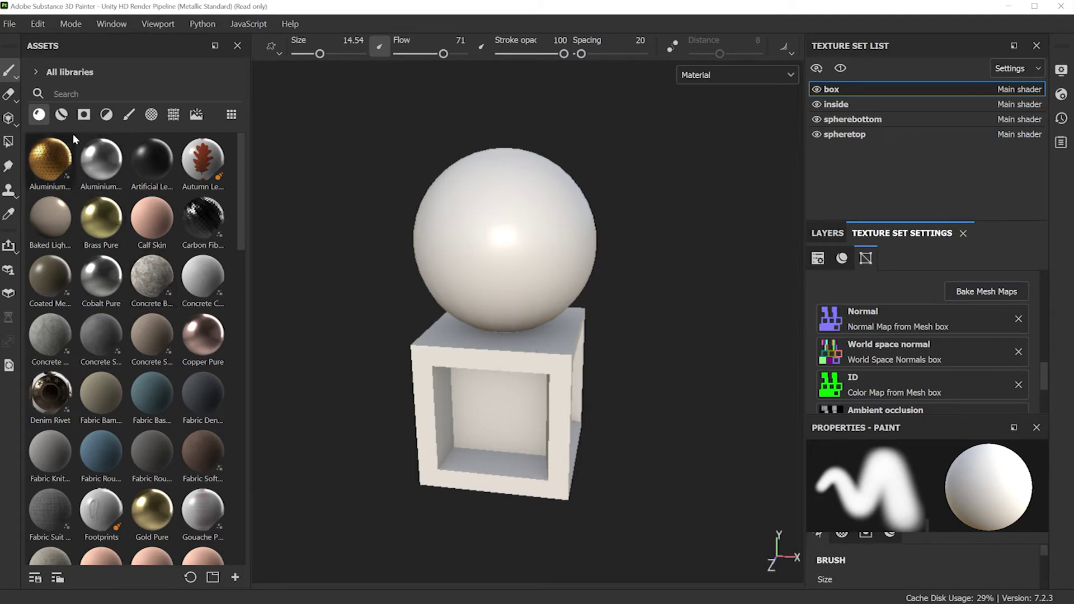
- Load the concrete material from the Materials list for painting
{"action": "left_click", "coordinate": [63, 115]}
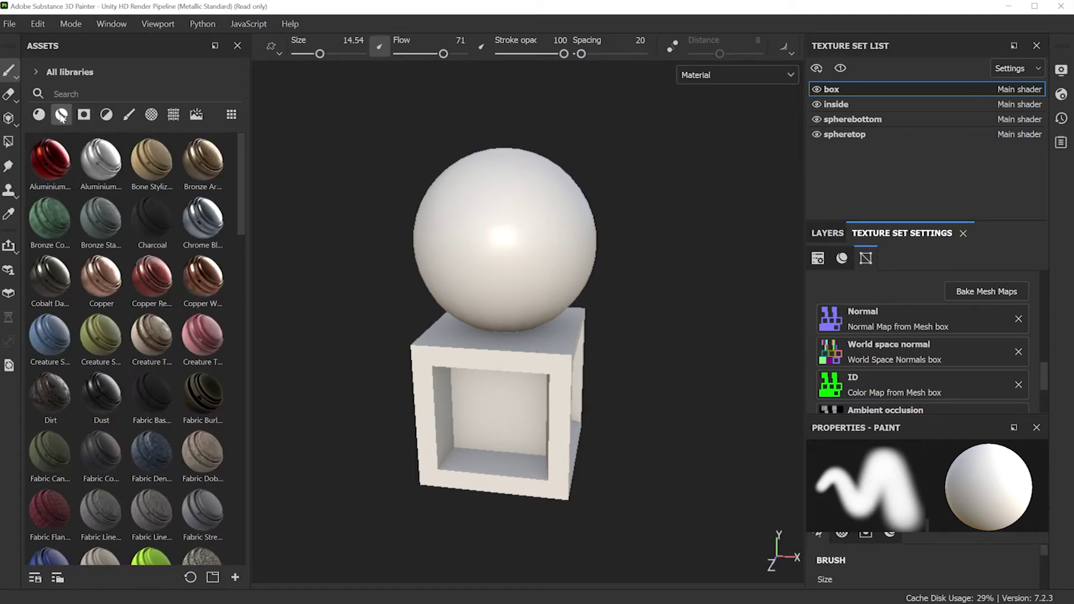
{"action": "left_click", "coordinate": [42, 117]}
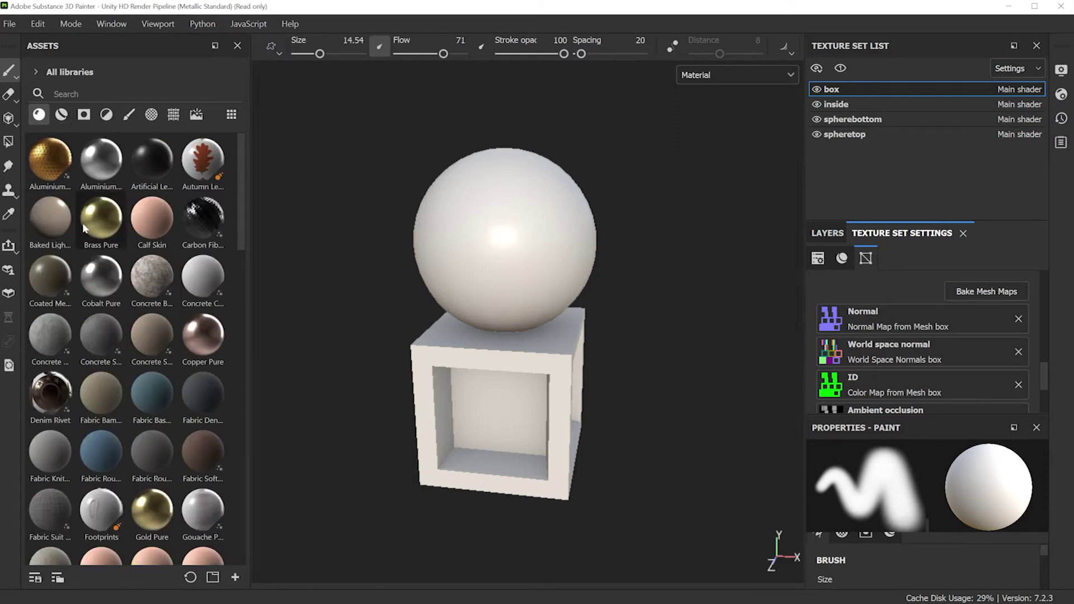
{"action": "left_click", "coordinate": [147, 277]}
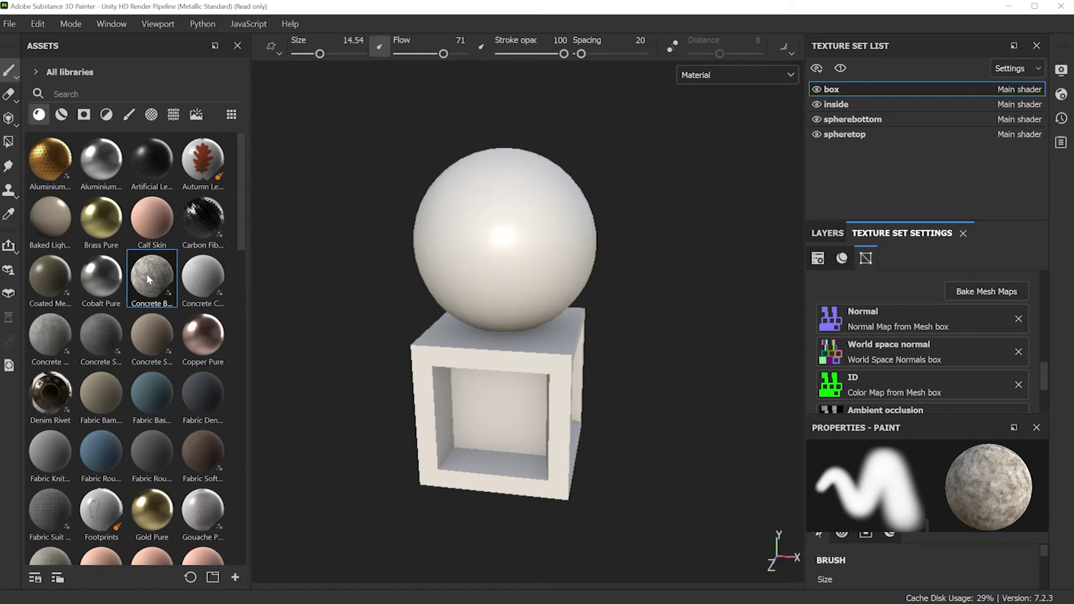
- Browse the Smart Materials list, previewing several tiles
{"action": "left_click", "coordinate": [62, 115]}
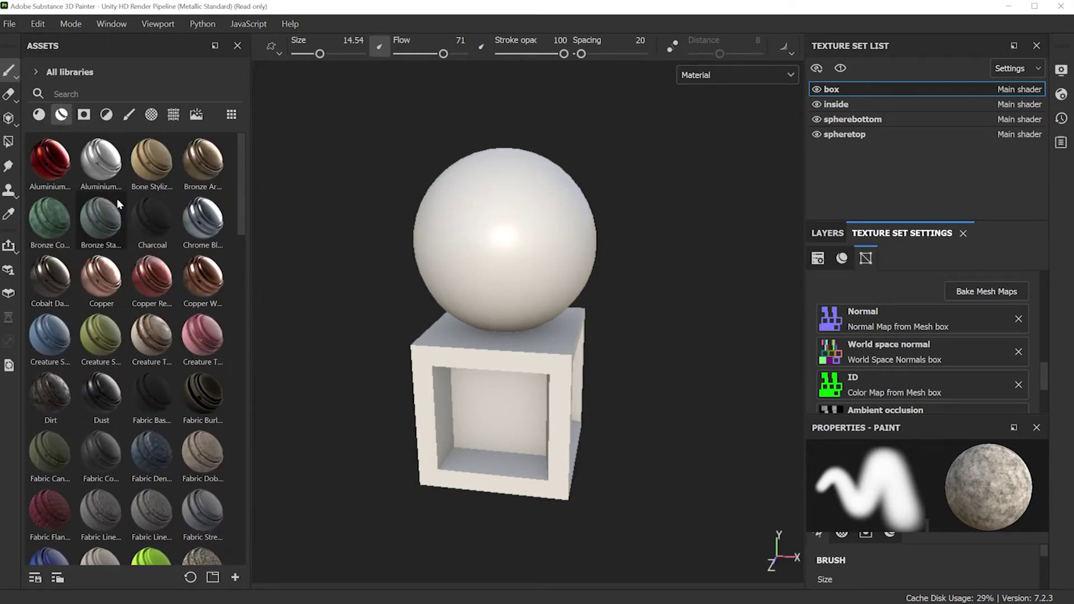
{"action": "mouse_move", "coordinate": [113, 223]}
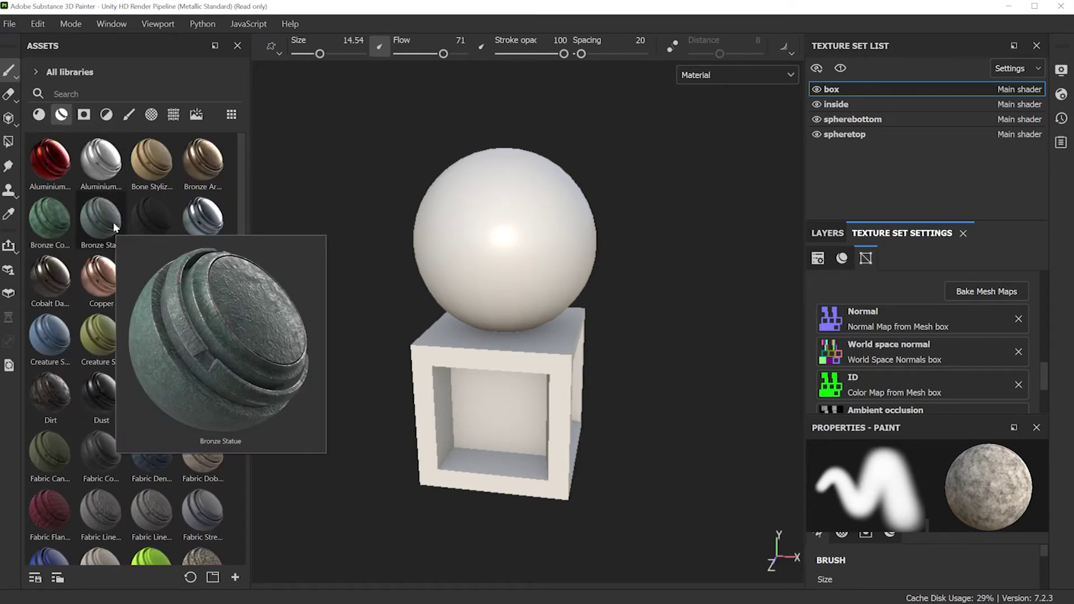
{"action": "scroll", "coordinate": [109, 419], "scroll_direction": "down", "scroll_amount": 3}
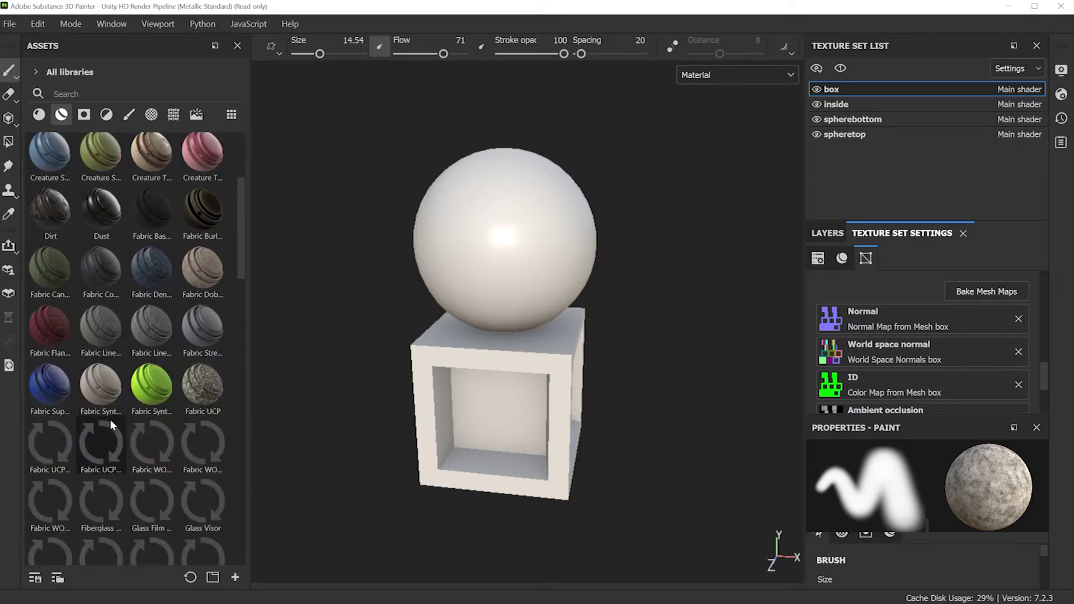
{"action": "scroll", "coordinate": [110, 420], "scroll_direction": "down", "scroll_amount": 10}
{"action": "scroll", "coordinate": [156, 310], "scroll_direction": "up", "scroll_amount": 5}
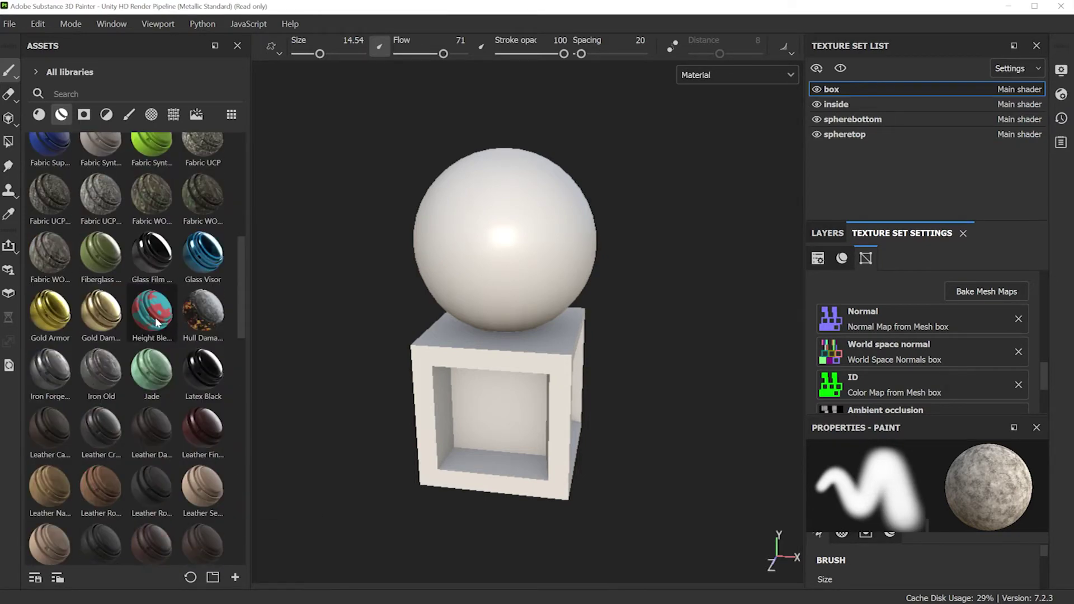
{"action": "mouse_move", "coordinate": [161, 317]}
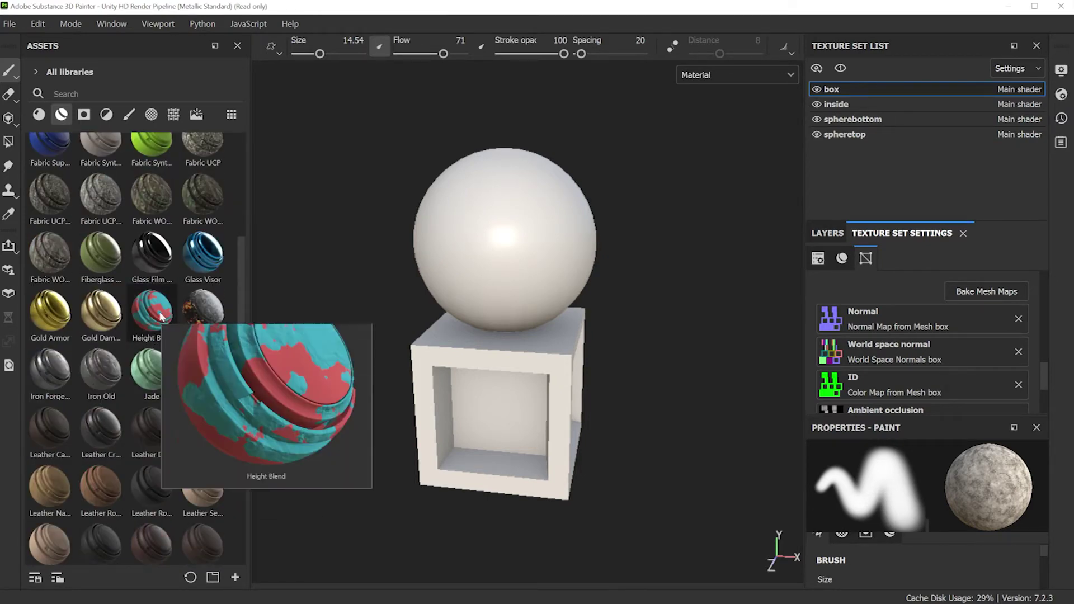
{"action": "scroll", "coordinate": [143, 372], "scroll_direction": "down", "scroll_amount": 10}
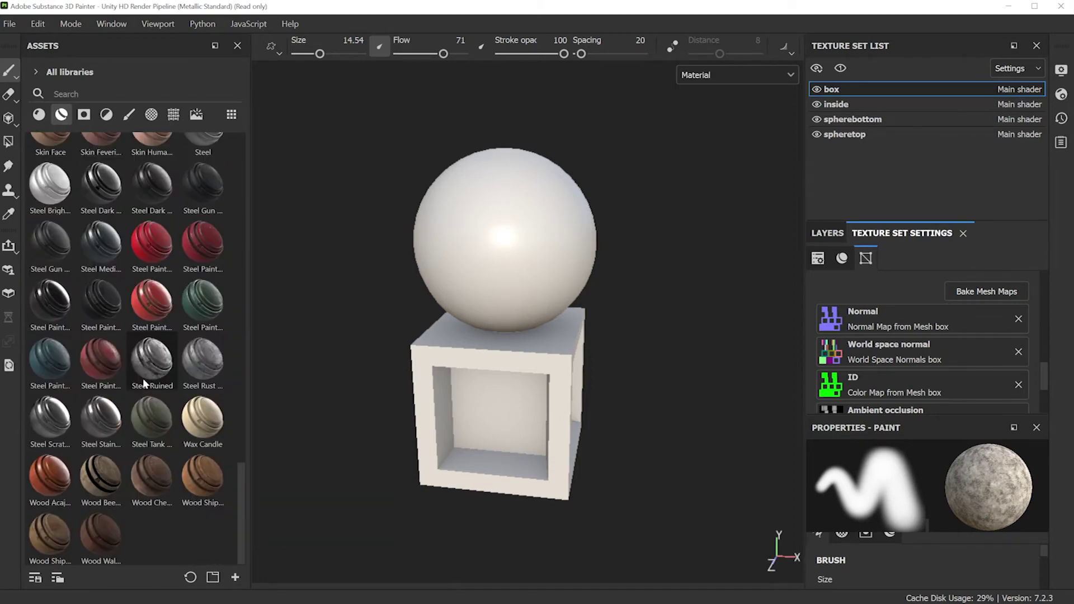
{"action": "scroll", "coordinate": [142, 378], "scroll_direction": "up", "scroll_amount": 10}
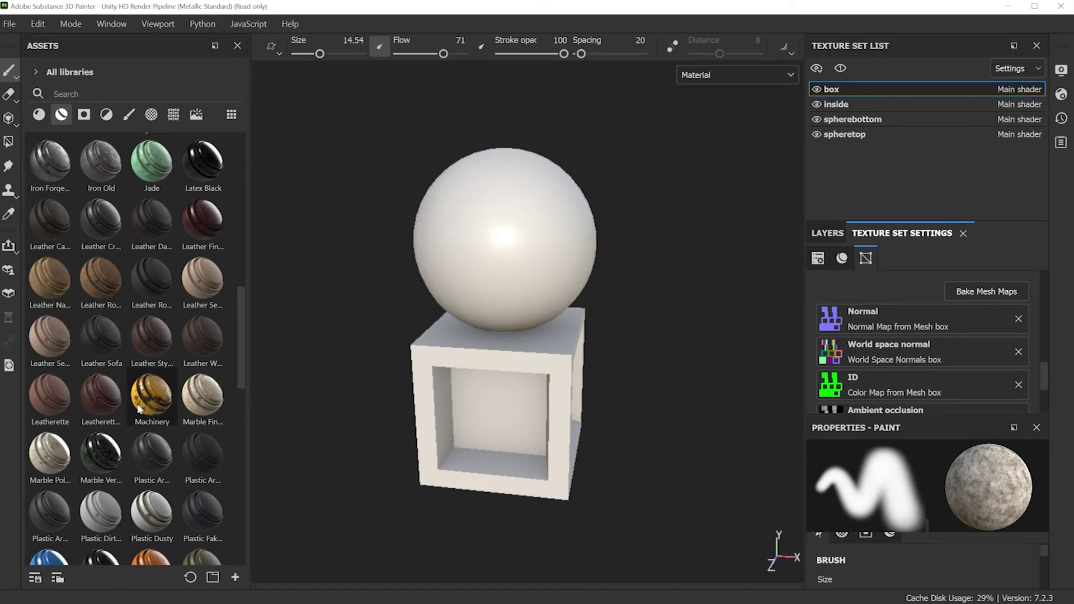
{"action": "mouse_move", "coordinate": [148, 409]}
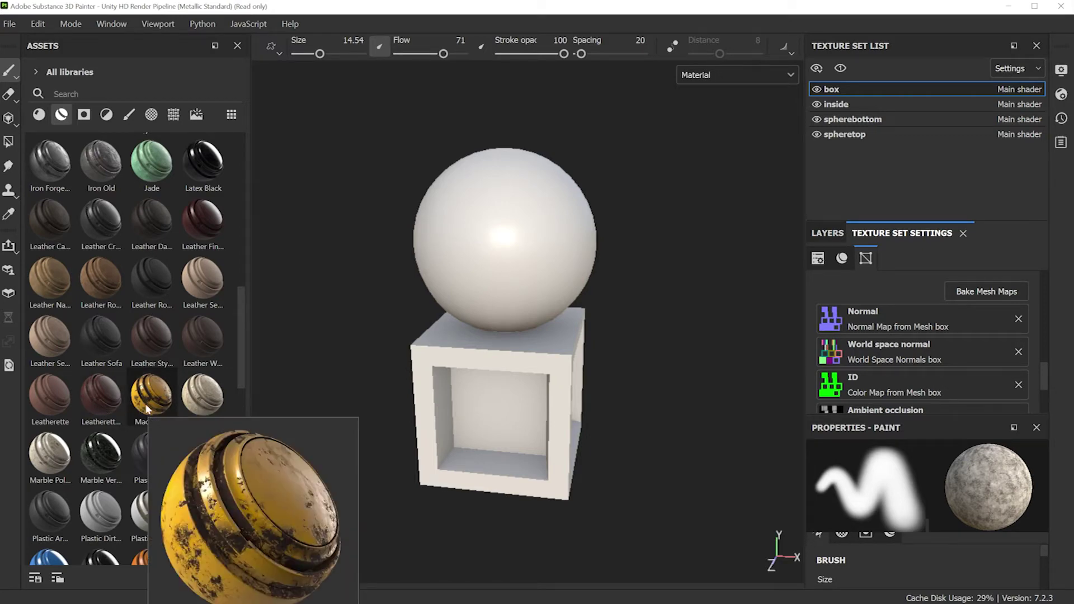
- Drag Plastic Matte onto the box's inner faces, turning them blue, and orbit to check
{"action": "left_click", "coordinate": [39, 115]}
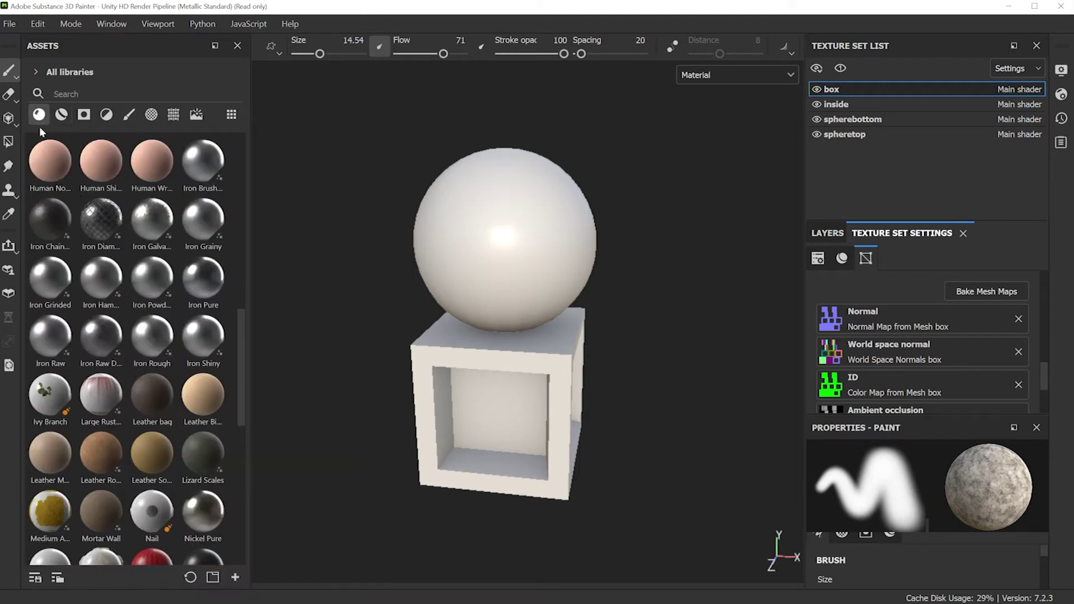
{"action": "left_click_drag", "start_coordinate": [240, 314], "coordinate": [237, 422]}
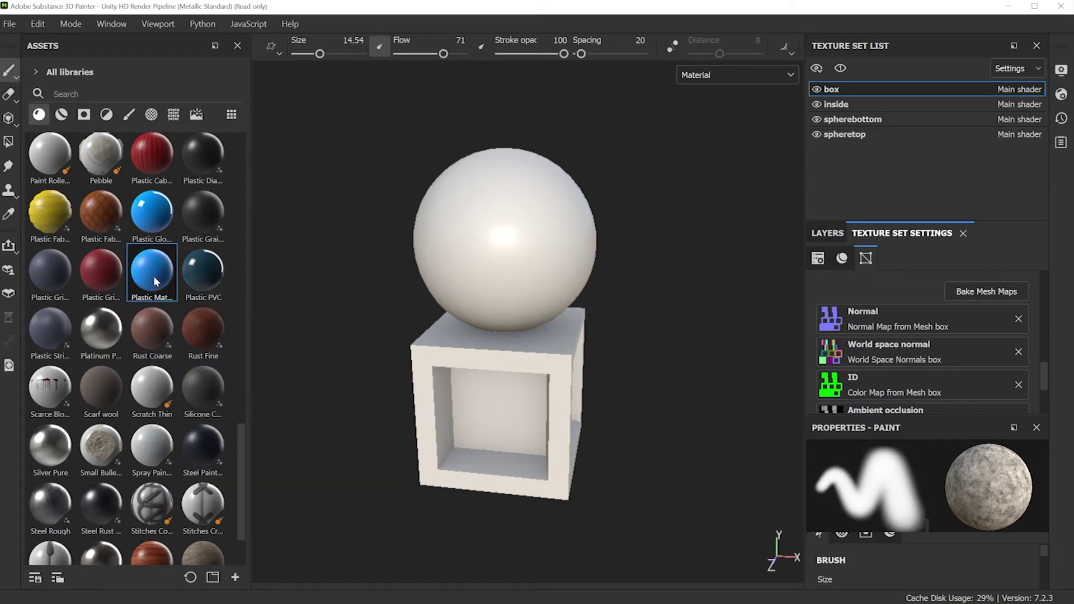
{"action": "left_click_drag", "start_coordinate": [153, 276], "coordinate": [502, 435]}
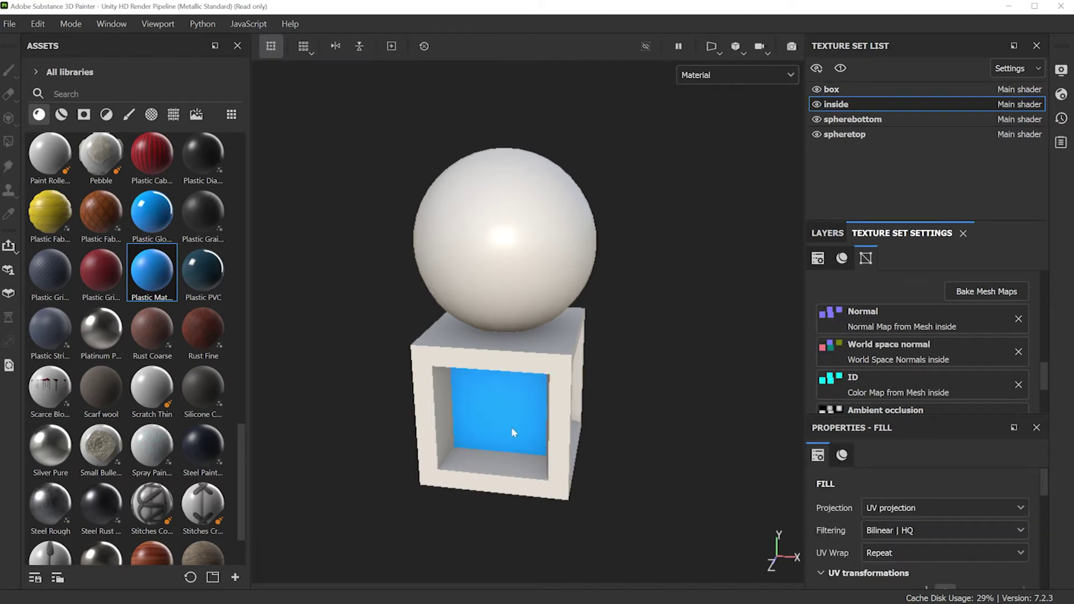
{"action": "left_click_drag", "start_coordinate": [679, 336], "coordinate": [536, 379], "text": "alt"}
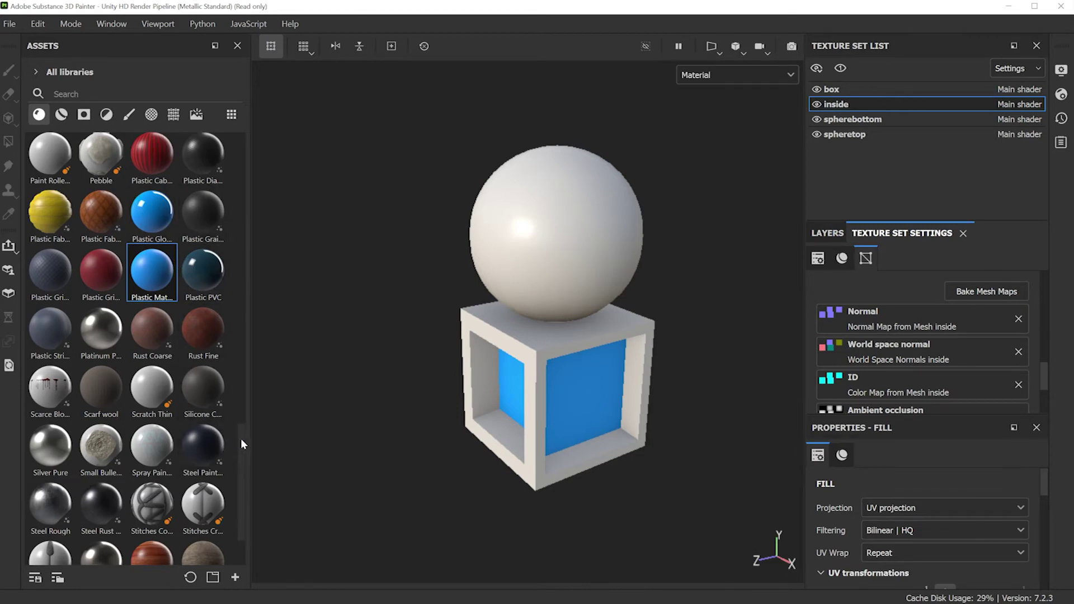
{"action": "scroll", "coordinate": [240, 442], "scroll_direction": "down", "scroll_amount": 3}
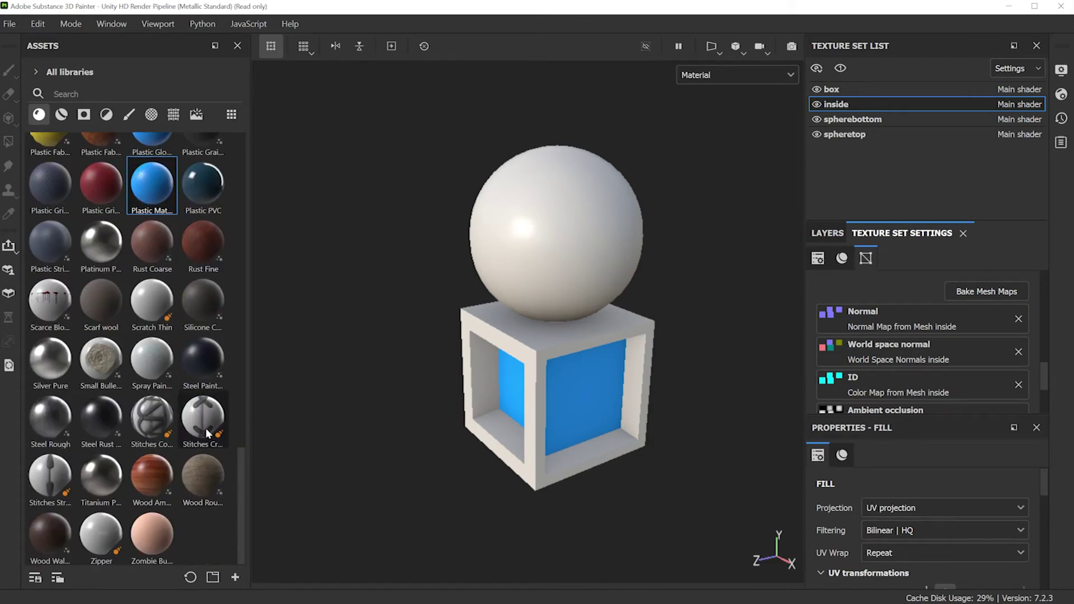
{"action": "left_click_drag", "start_coordinate": [244, 477], "coordinate": [241, 336]}
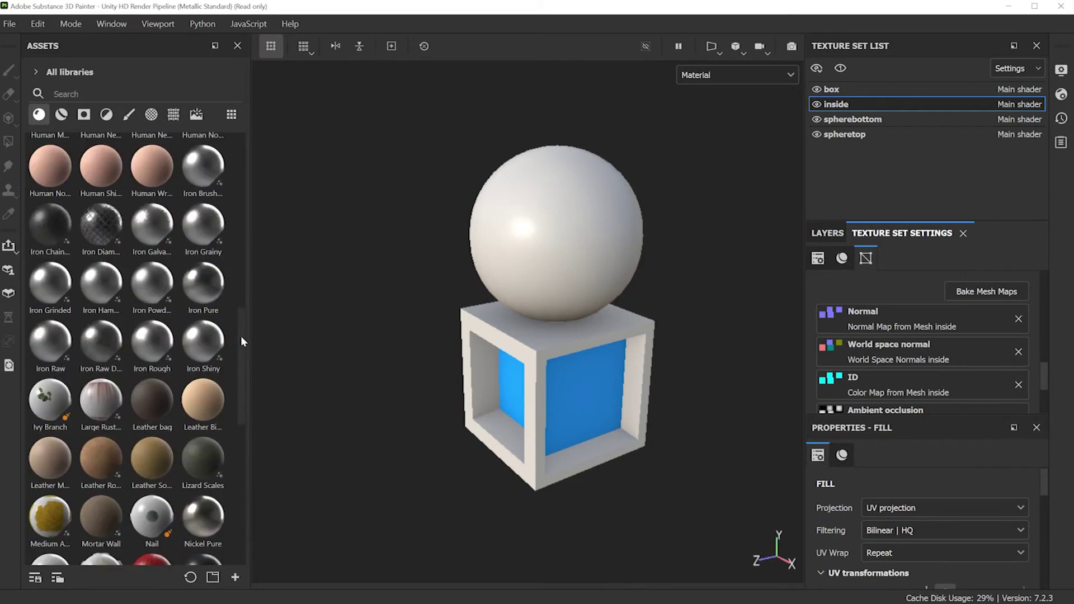
- Apply the Machinery and orange Plastic Glossy smart materials to the box frame and orbit to inspect
{"action": "left_click", "coordinate": [61, 114]}
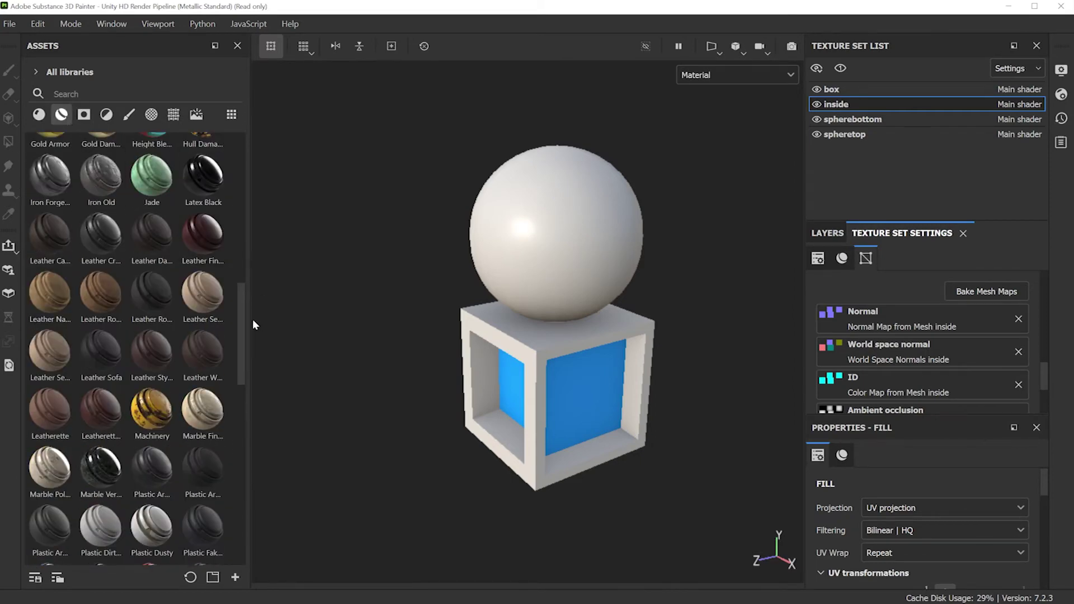
{"action": "left_click_drag", "start_coordinate": [240, 316], "coordinate": [224, 335]}
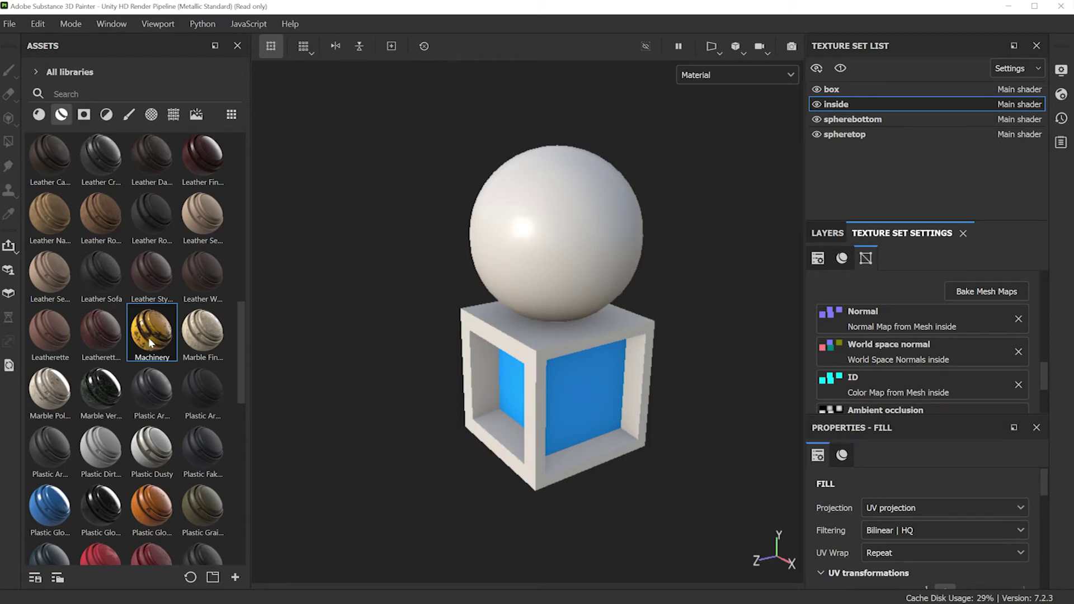
{"action": "mouse_move", "coordinate": [148, 341]}
{"action": "left_mouse_down"}
{"action": "mouse_move", "coordinate": [349, 369]}
{"action": "mouse_move", "coordinate": [173, 359]}
{"action": "mouse_move", "coordinate": [143, 317]}
{"action": "mouse_move", "coordinate": [141, 327]}
{"action": "left_mouse_up"}
{"action": "left_click_drag", "start_coordinate": [153, 509], "coordinate": [521, 356]}
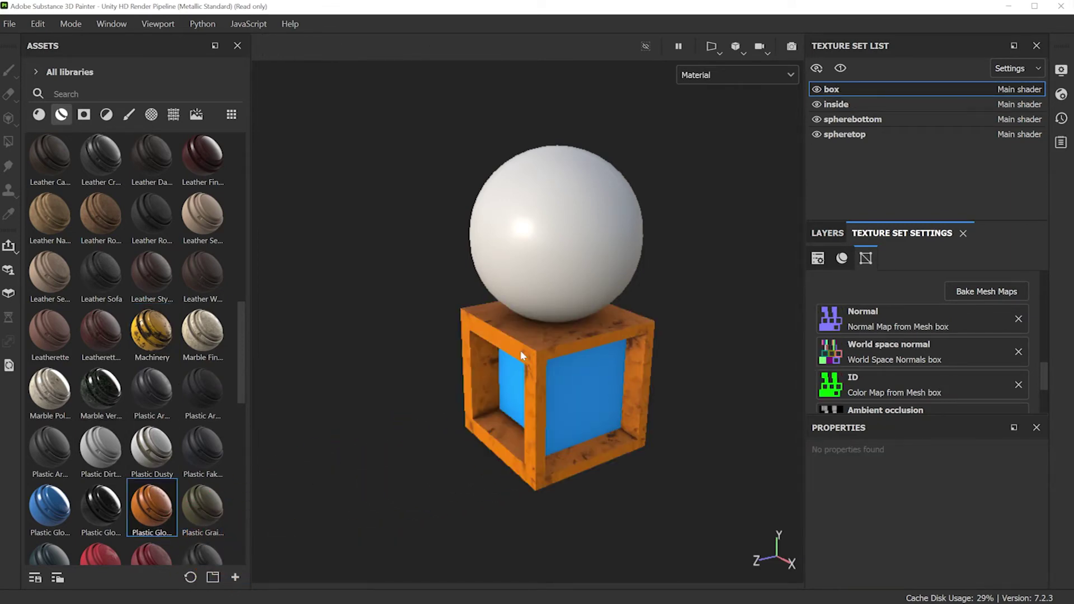
{"action": "left_click_drag", "start_coordinate": [673, 443], "coordinate": [604, 392], "text": "alt"}
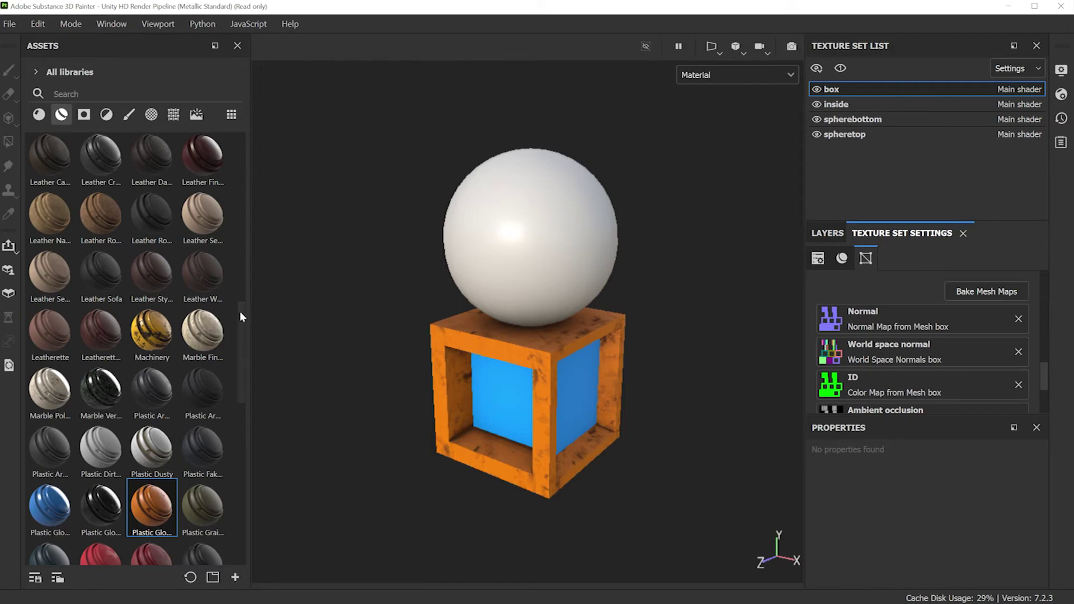
- Apply Steel to the sphere's top half and worn red Steel Painted to its bottom half
{"action": "left_click_drag", "start_coordinate": [240, 311], "coordinate": [246, 438]}
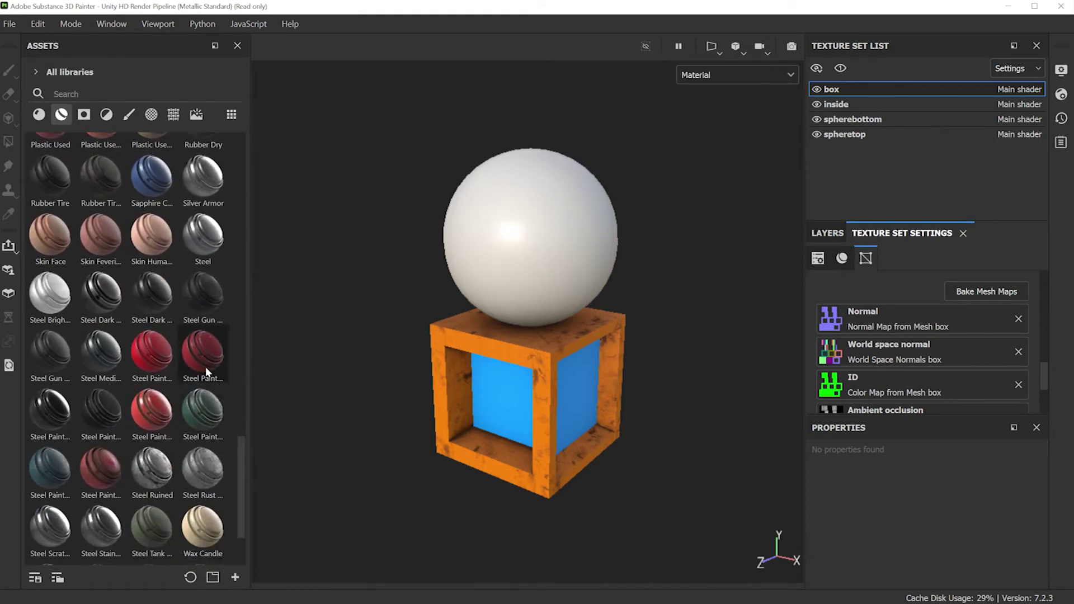
{"action": "mouse_move", "coordinate": [200, 360]}
{"action": "left_mouse_down"}
{"action": "mouse_move", "coordinate": [434, 309]}
{"action": "mouse_move", "coordinate": [468, 287]}
{"action": "mouse_move", "coordinate": [494, 295]}
{"action": "left_mouse_up"}
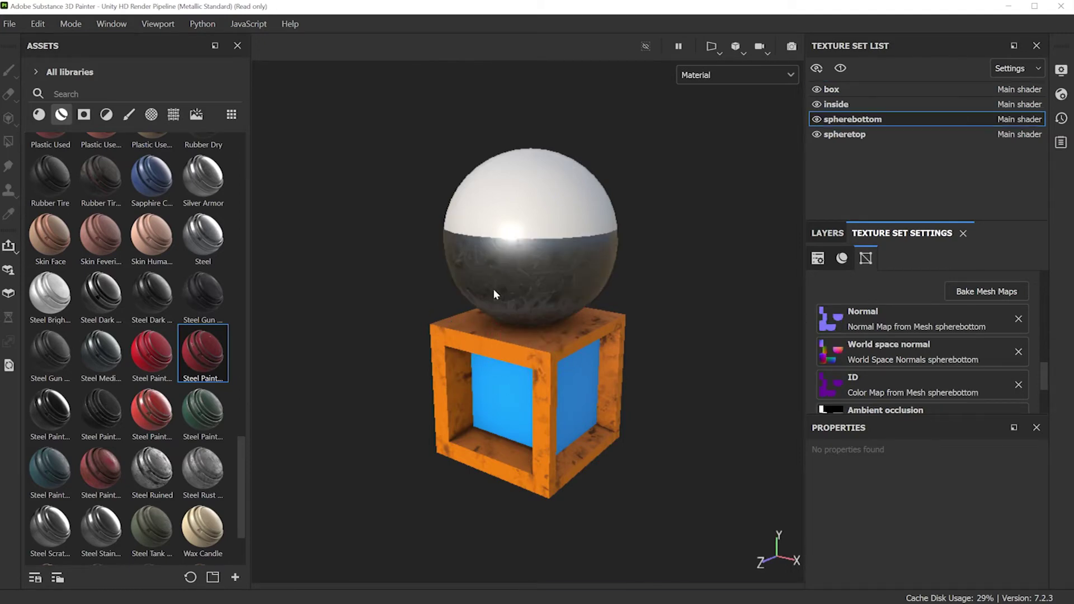
{"action": "left_click_drag", "start_coordinate": [203, 235], "coordinate": [579, 195]}
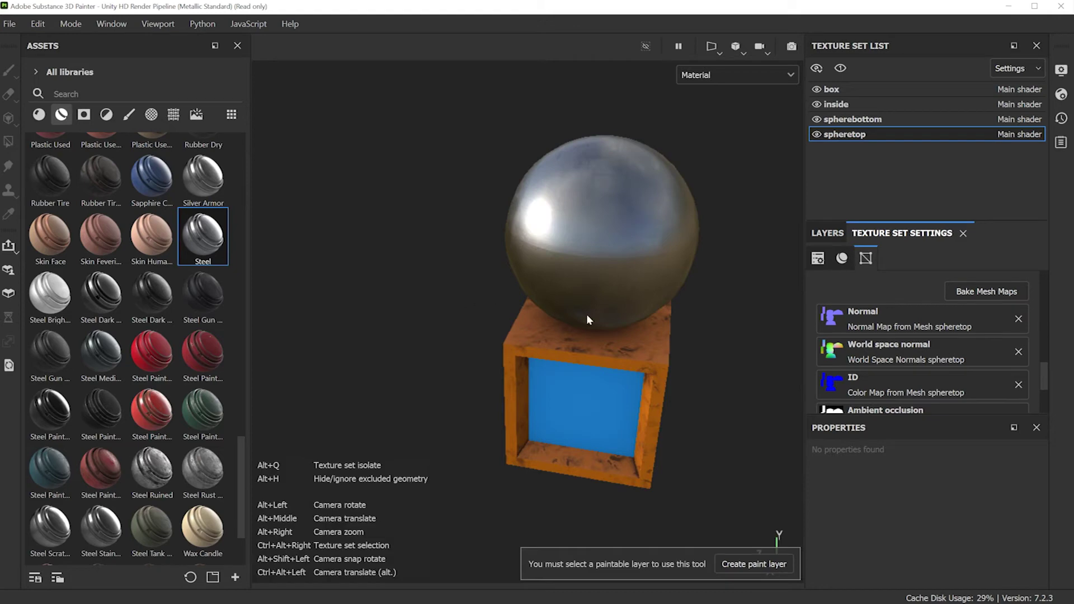
{"action": "mouse_move", "coordinate": [586, 314]}
{"action": "left_mouse_down", "text": "alt"}
{"action": "mouse_move", "coordinate": [279, 241]}
{"action": "mouse_move", "coordinate": [350, 340]}
{"action": "mouse_move", "coordinate": [511, 297]}
{"action": "left_mouse_up", "text": "alt"}
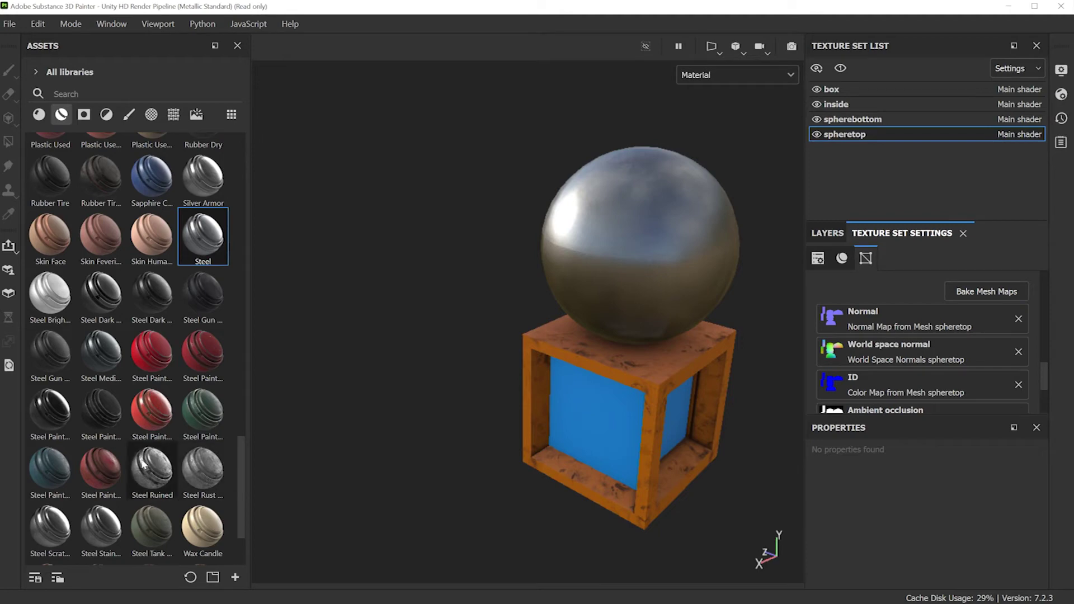
{"action": "mouse_move", "coordinate": [101, 473]}
{"action": "left_mouse_down"}
{"action": "mouse_move", "coordinate": [511, 355]}
{"action": "mouse_move", "coordinate": [602, 293]}
{"action": "mouse_move", "coordinate": [583, 316]}
{"action": "mouse_move", "coordinate": [602, 297]}
{"action": "mouse_move", "coordinate": [618, 298]}
{"action": "left_mouse_up"}
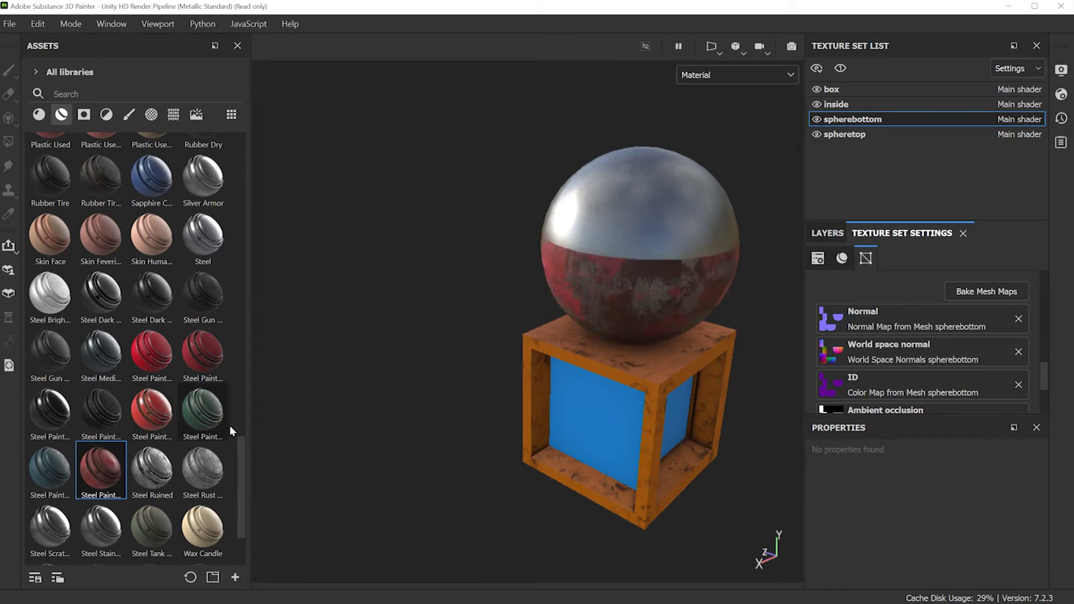
- Apply aluminium to the sphere, then cover its lower half with the Concrete Bare smart material
{"action": "left_click_drag", "start_coordinate": [243, 464], "coordinate": [229, 164]}
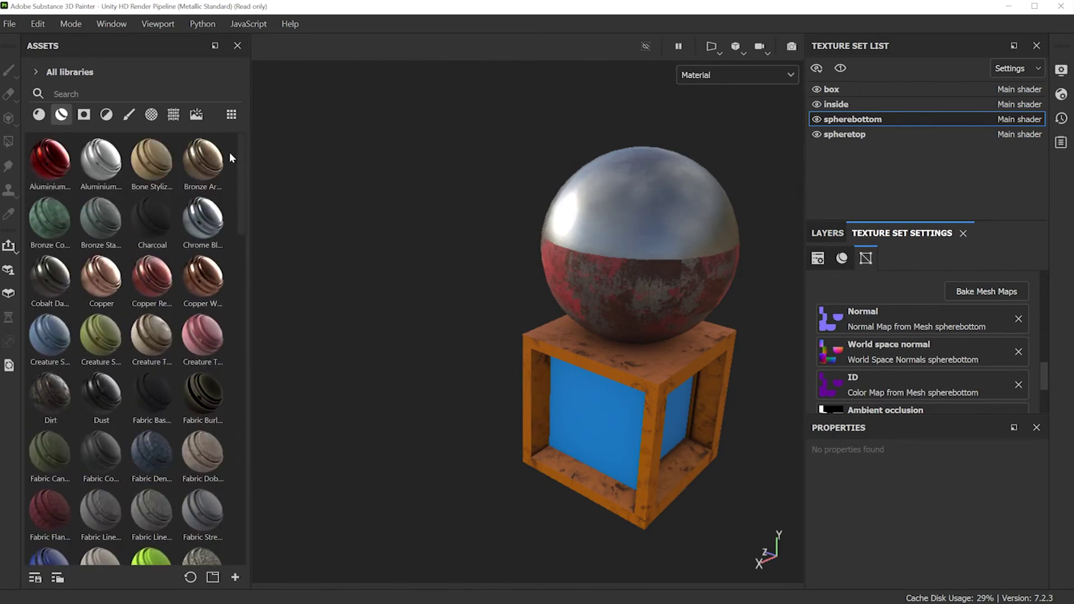
{"action": "left_click_drag", "start_coordinate": [101, 160], "coordinate": [606, 202]}
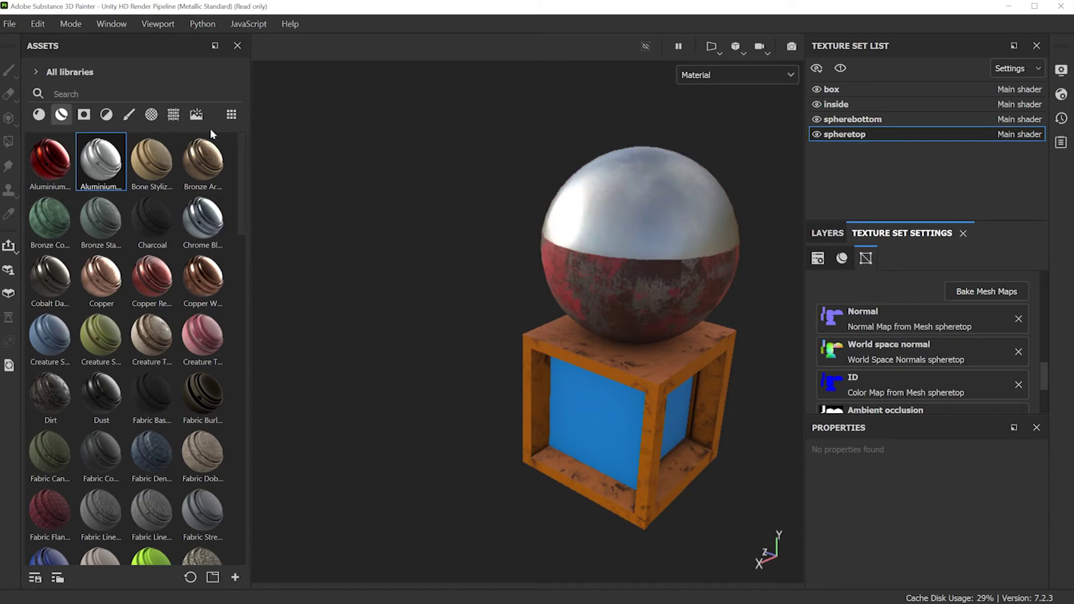
{"action": "left_click", "coordinate": [39, 114]}
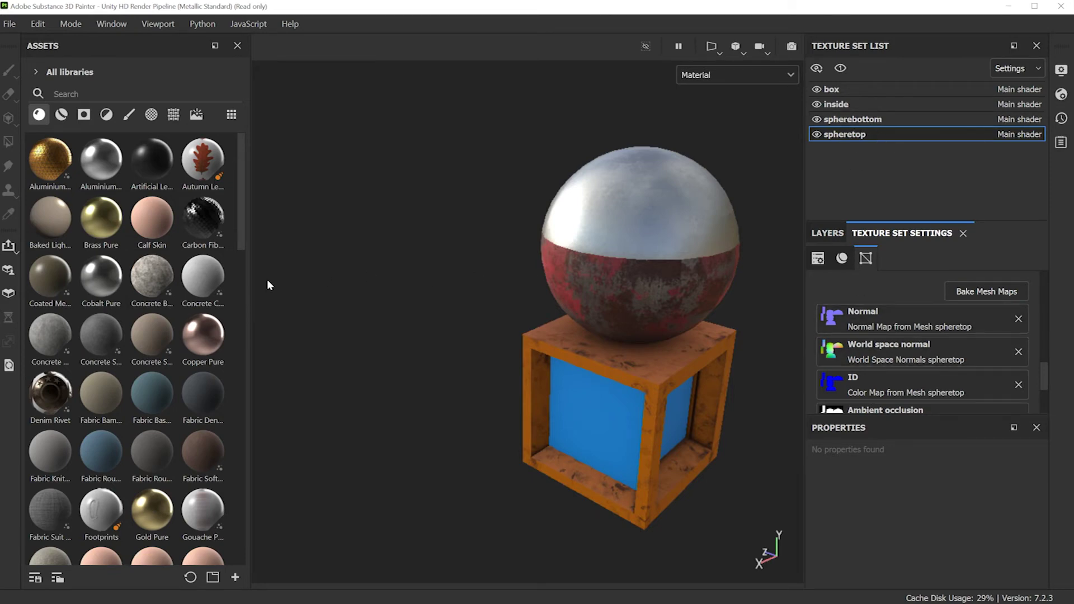
{"action": "left_click_drag", "start_coordinate": [159, 283], "coordinate": [610, 290]}
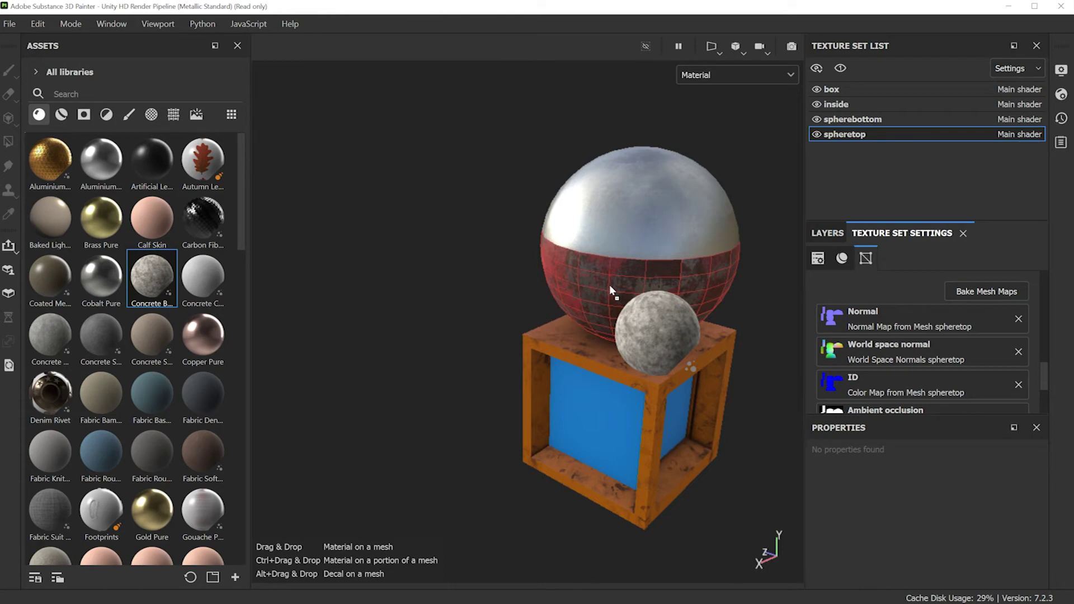
{"action": "left_click_drag", "start_coordinate": [611, 290], "coordinate": [611, 289]}
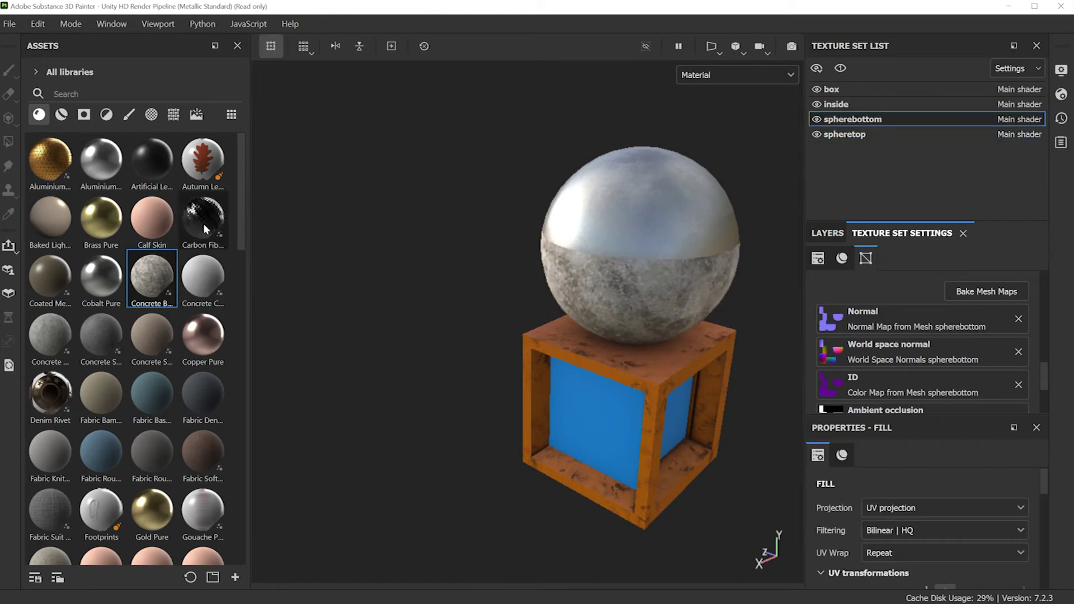
- Apply Carbon Fiber to the sphere's upper half and frame the whole model
{"action": "mouse_move", "coordinate": [203, 223]}
{"action": "left_click_drag", "start_coordinate": [203, 223], "coordinate": [647, 234]}
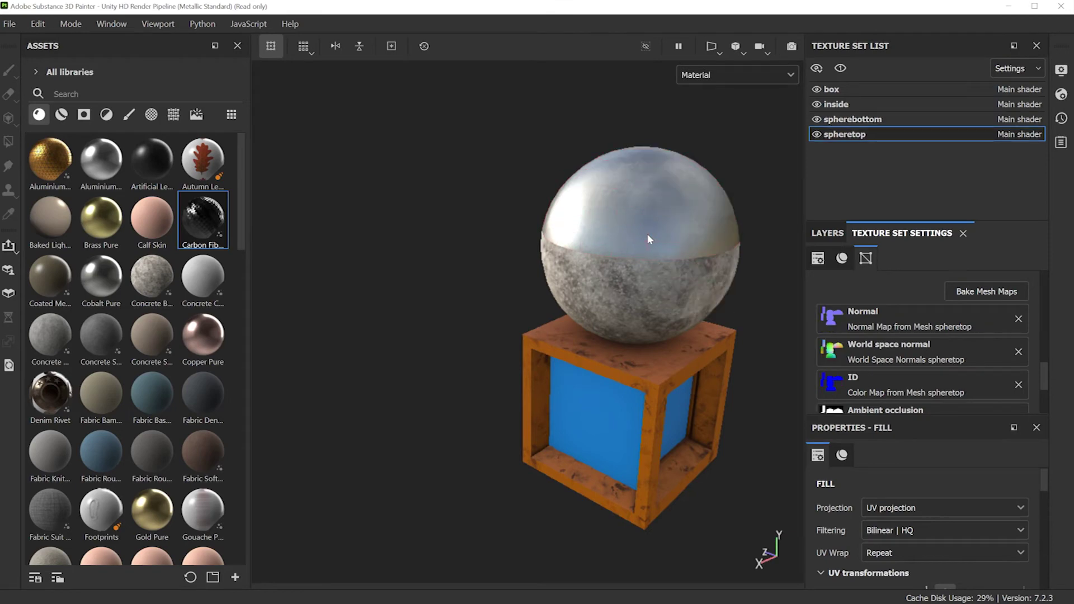
{"action": "scroll", "coordinate": [562, 314], "scroll_direction": "up", "scroll_amount": 3}
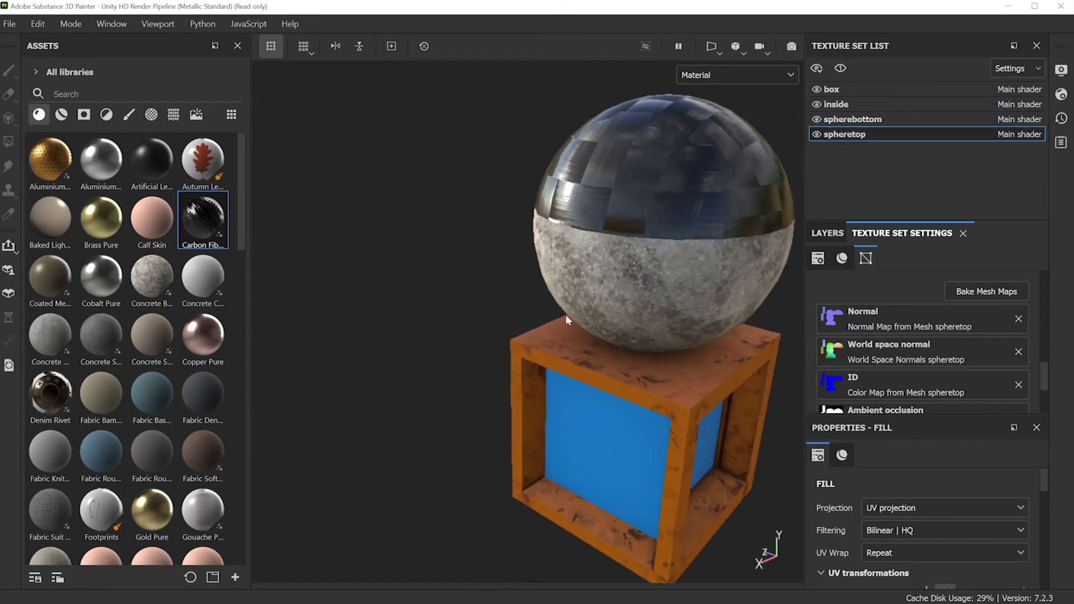
{"action": "key", "text": "f"}
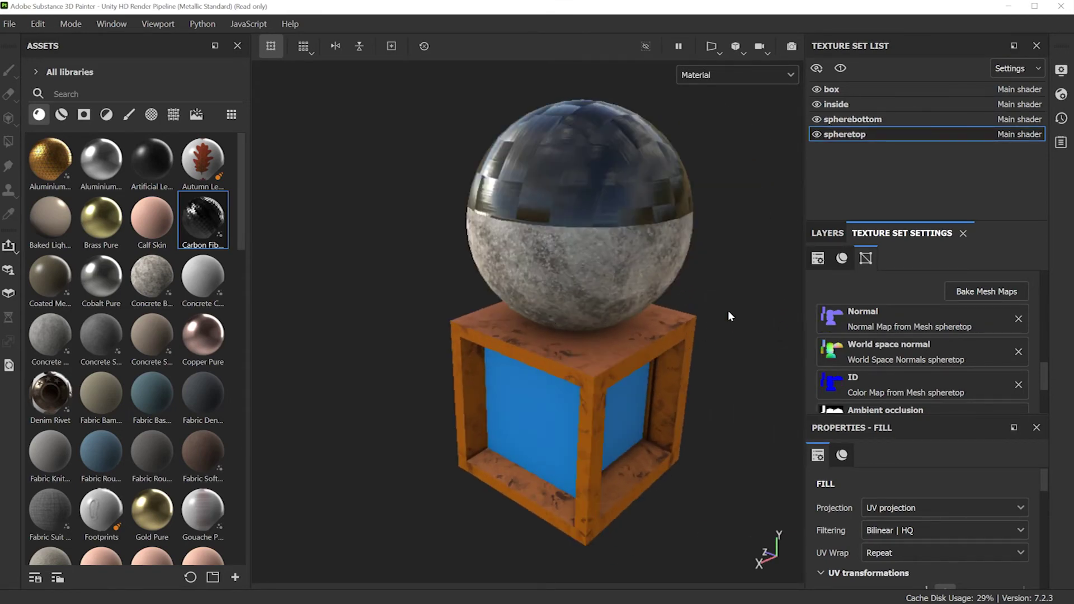
- Show the box texture set's layers with its Plastic Glossy Stained folder collapsed
{"action": "left_click", "coordinate": [826, 233]}
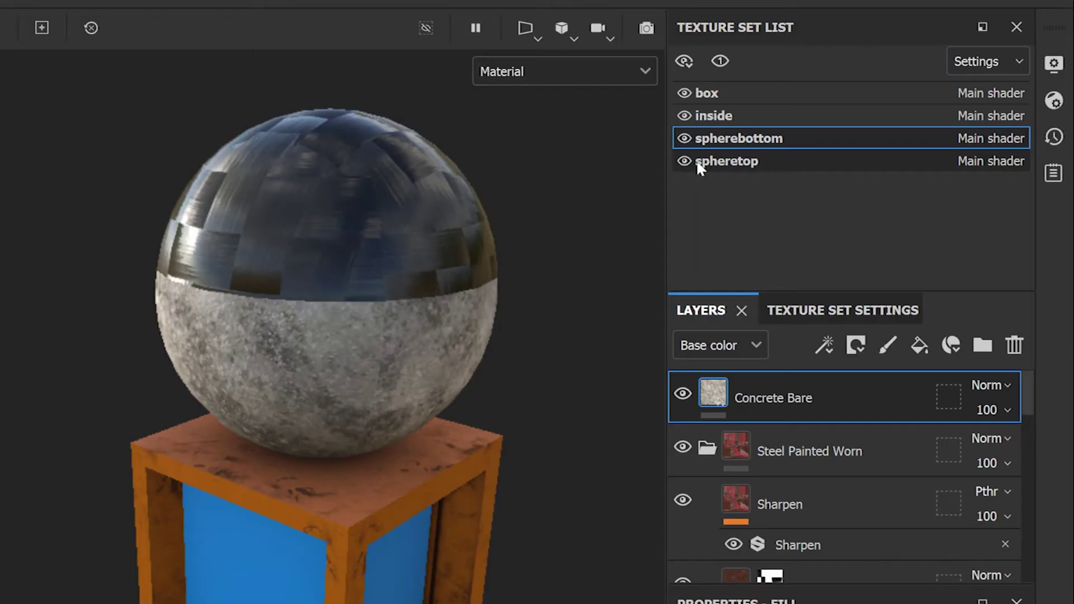
{"action": "left_click", "coordinate": [708, 92]}
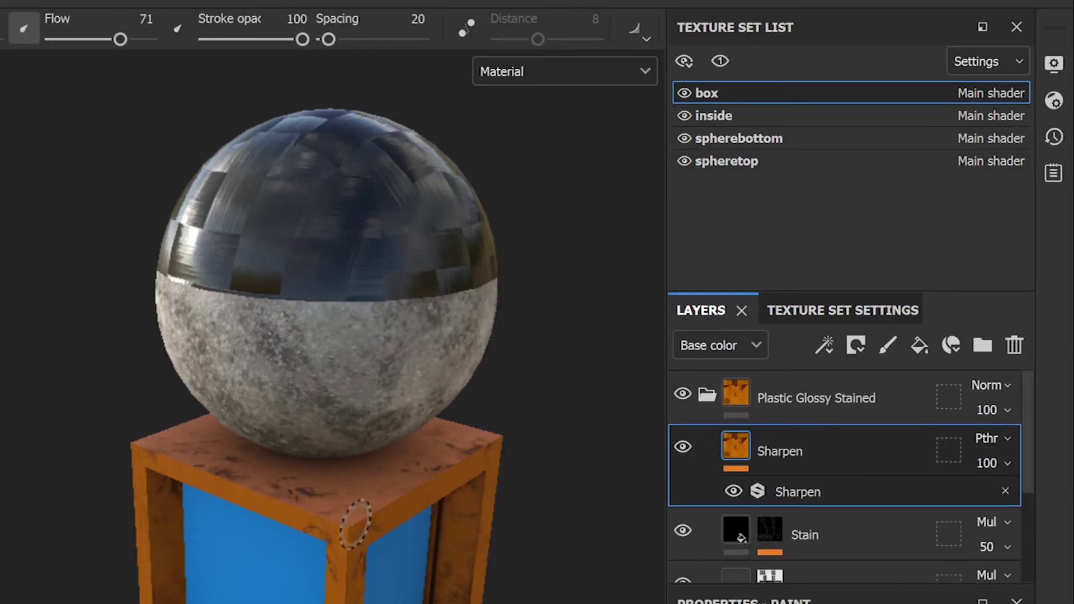
{"action": "left_click", "coordinate": [708, 395]}
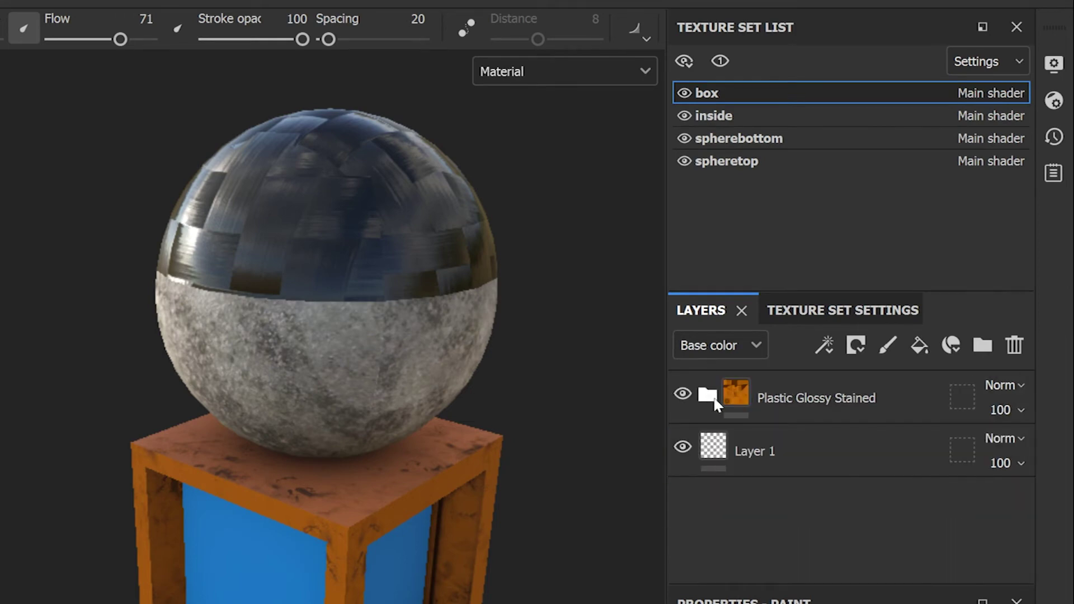
{"action": "left_click", "coordinate": [708, 395]}
{"action": "left_click", "coordinate": [708, 395]}
{"action": "left_click", "coordinate": [707, 395]}
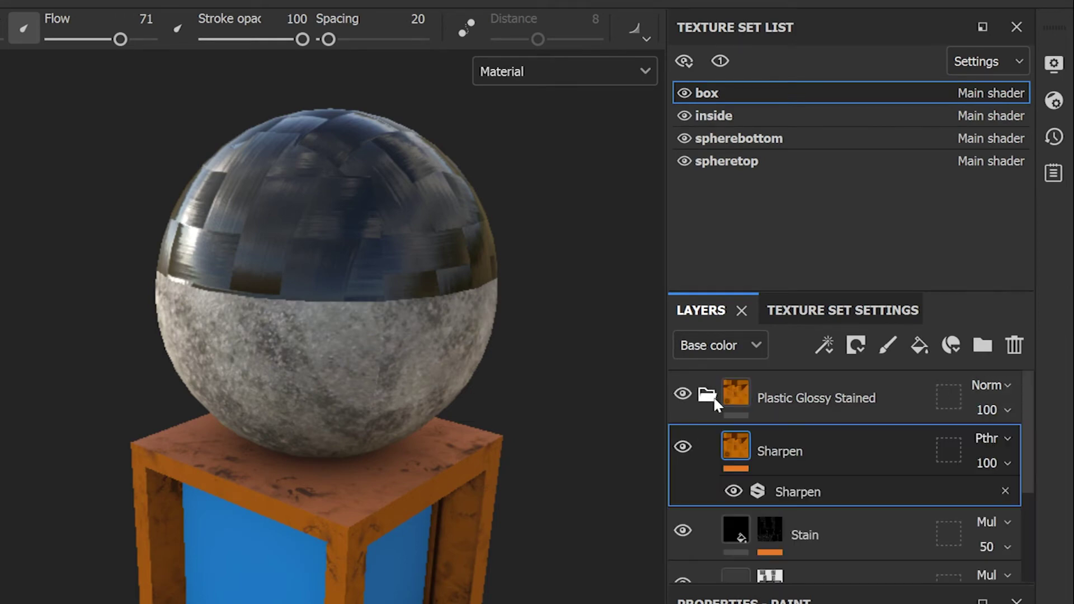
{"action": "left_click", "coordinate": [708, 395]}
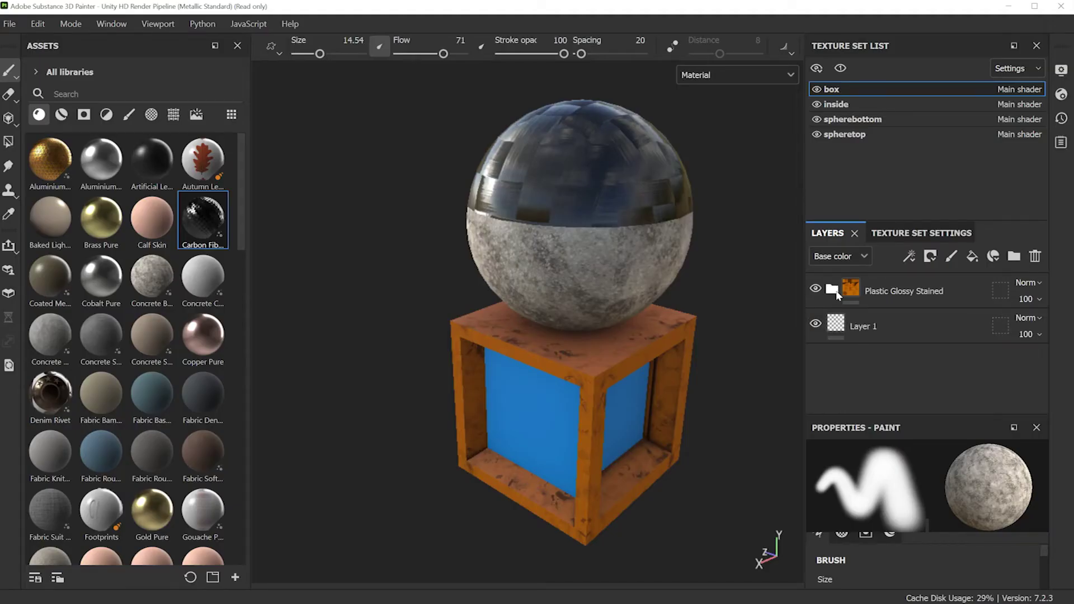
- Select and delete the box's empty Layer 1
{"action": "left_click", "coordinate": [836, 328]}
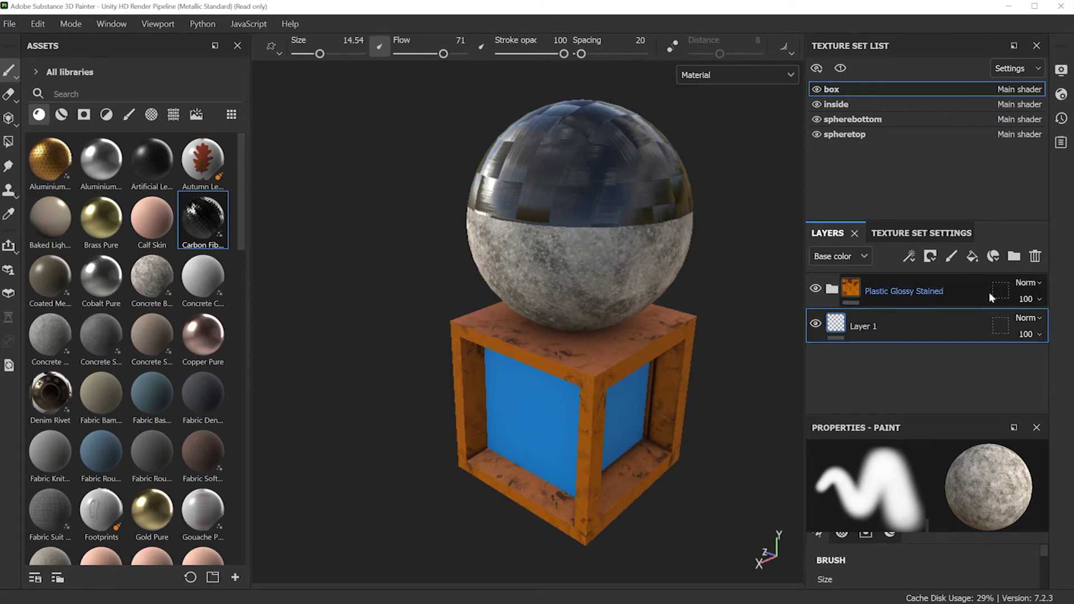
{"action": "left_click", "coordinate": [847, 327]}
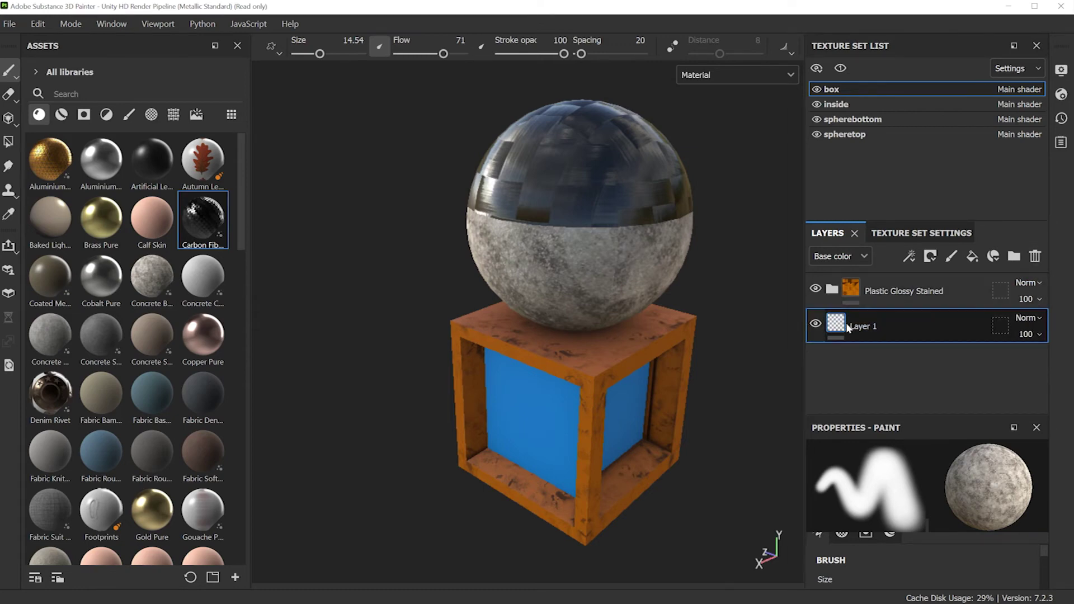
{"action": "left_click", "coordinate": [1035, 257]}
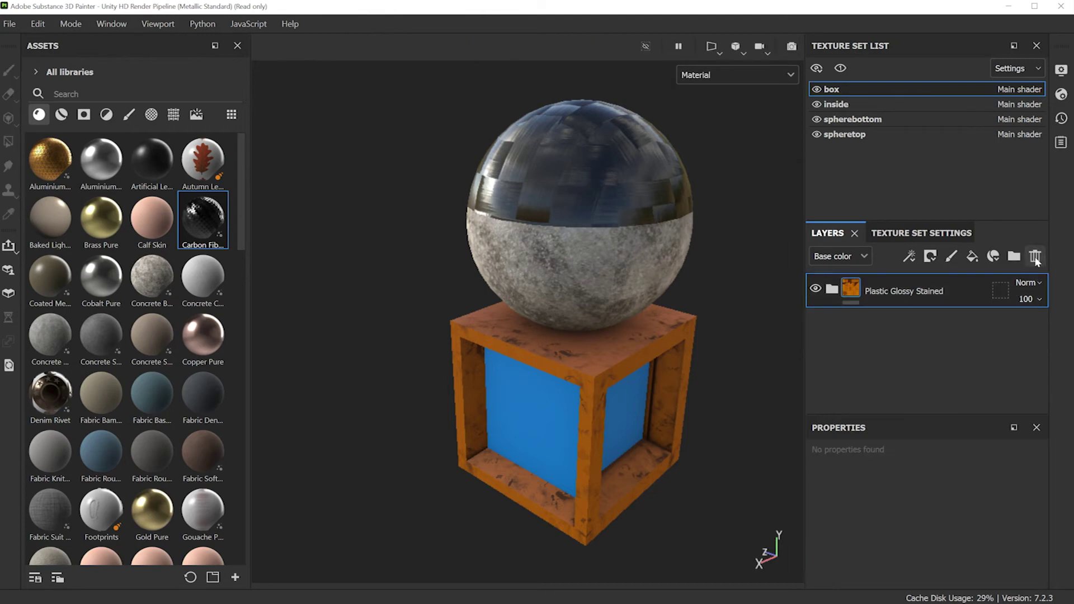
{"action": "left_click", "coordinate": [836, 105]}
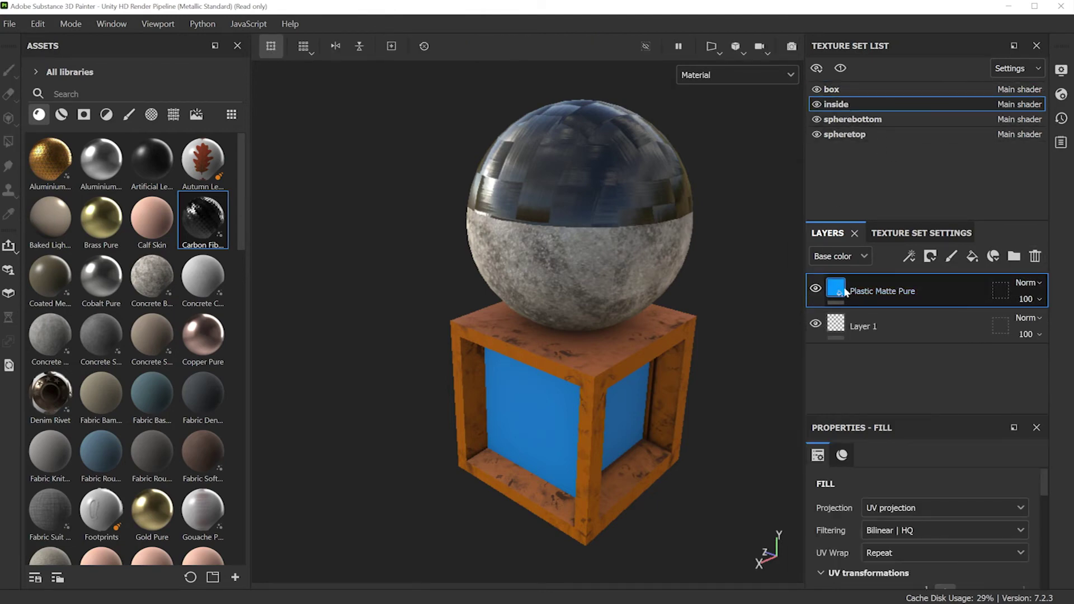
- Replace the inside set's Layer 1 and Plastic Matte Pure layers with a Fabric Suit Vintage fill
{"action": "left_click", "coordinate": [840, 330]}
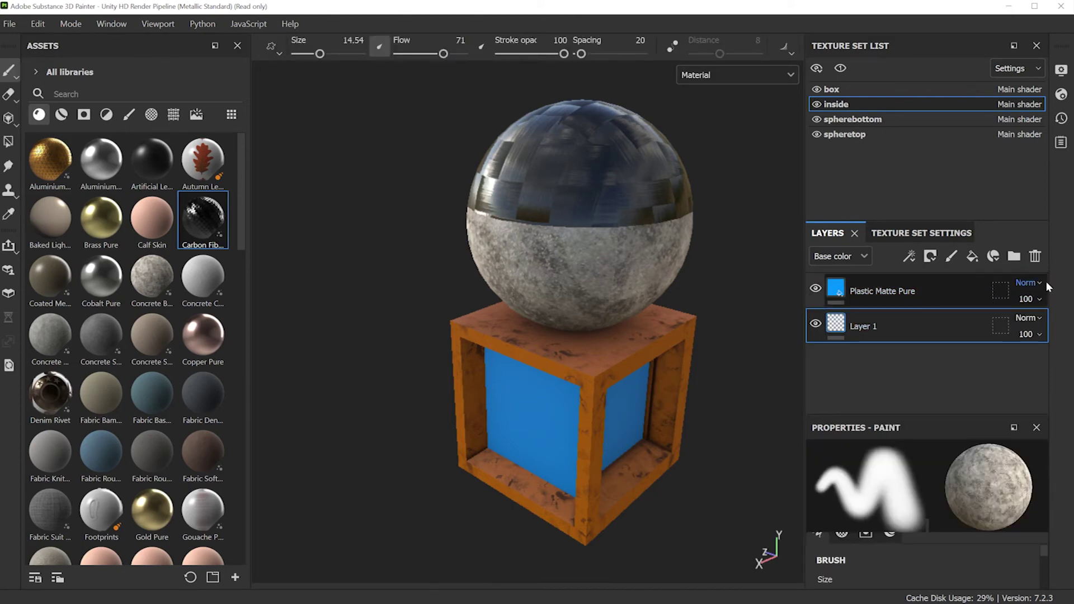
{"action": "left_click", "coordinate": [1035, 256]}
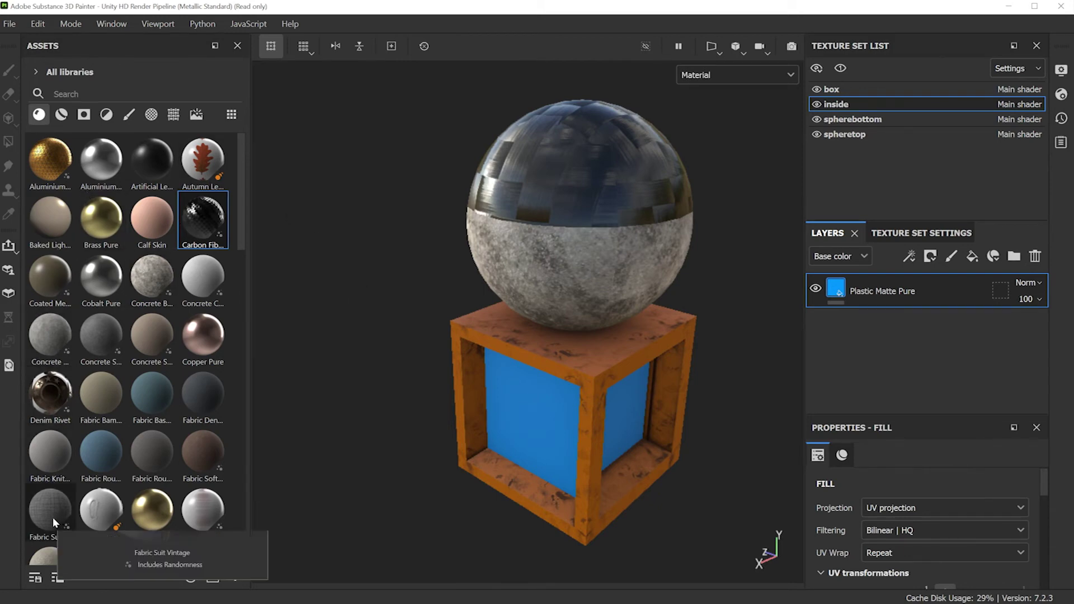
{"action": "left_click_drag", "start_coordinate": [52, 517], "coordinate": [526, 425]}
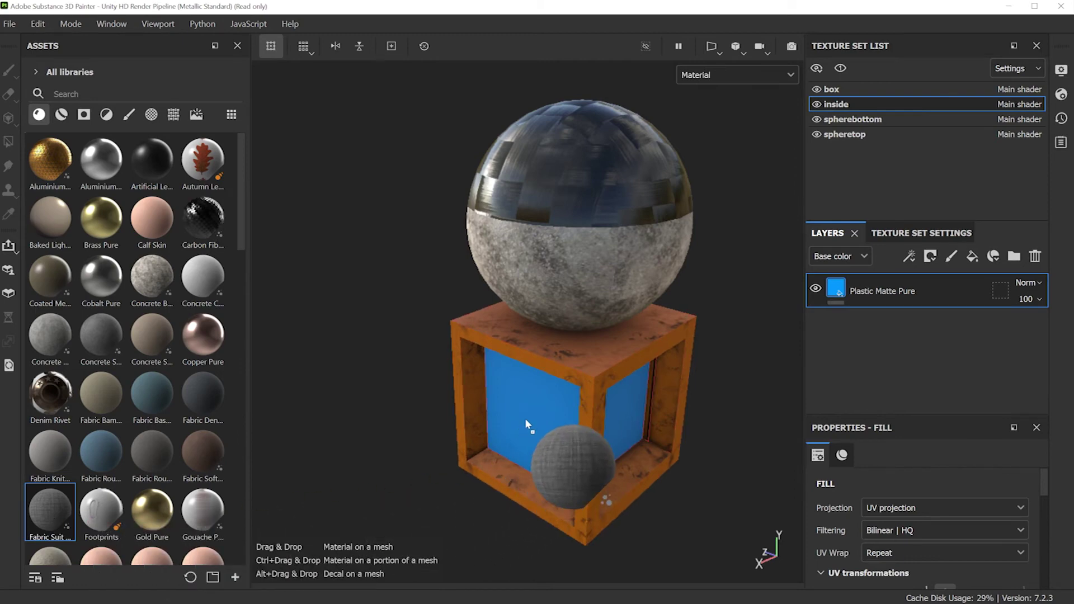
{"action": "left_click_drag", "start_coordinate": [525, 425], "coordinate": [525, 418]}
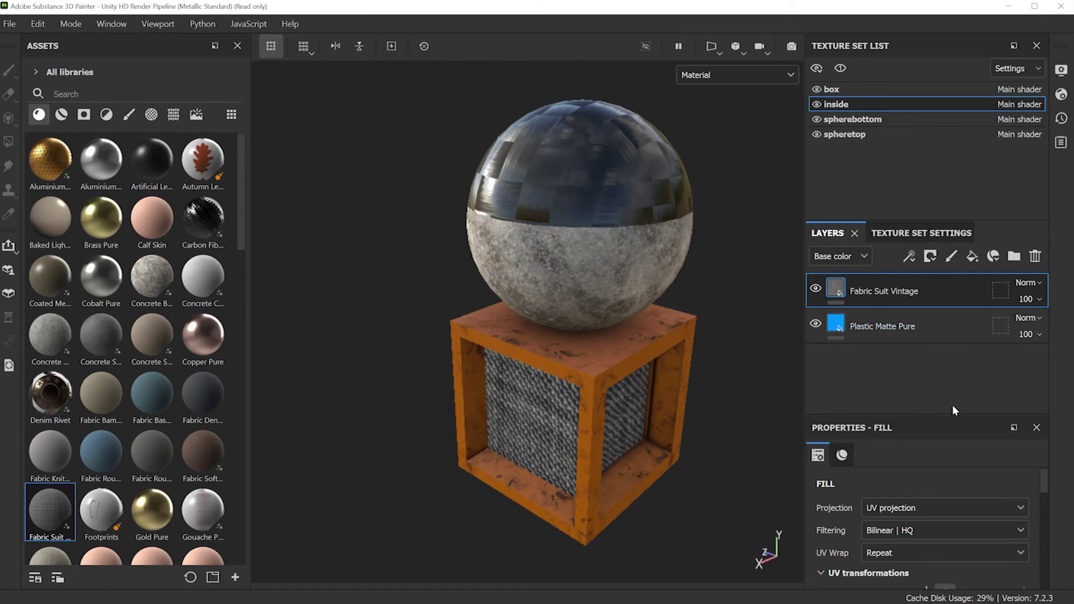
{"action": "left_click", "coordinate": [835, 330]}
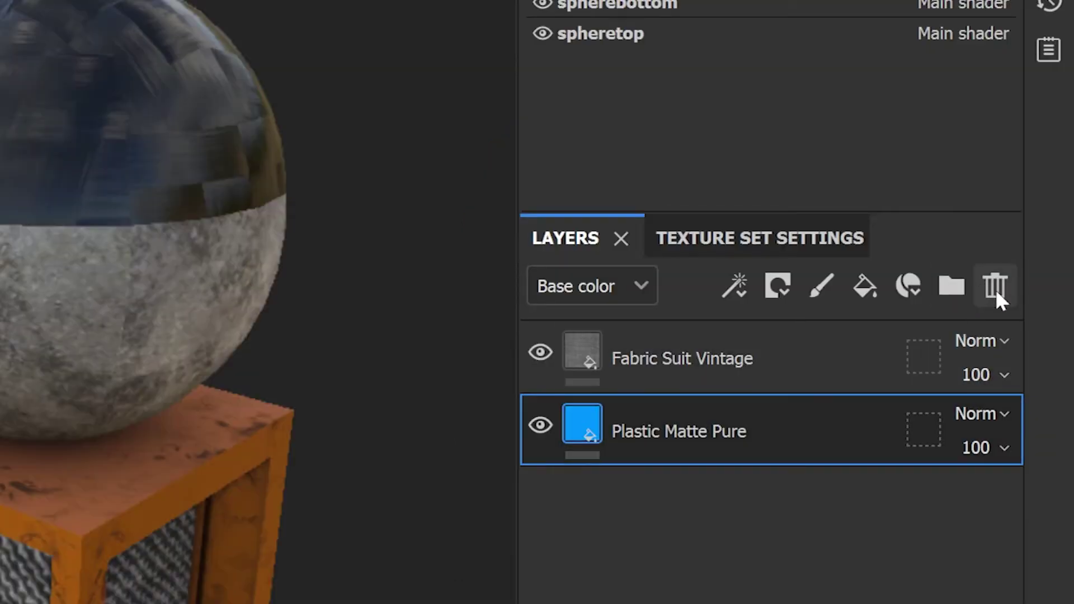
{"action": "left_click", "coordinate": [995, 287]}
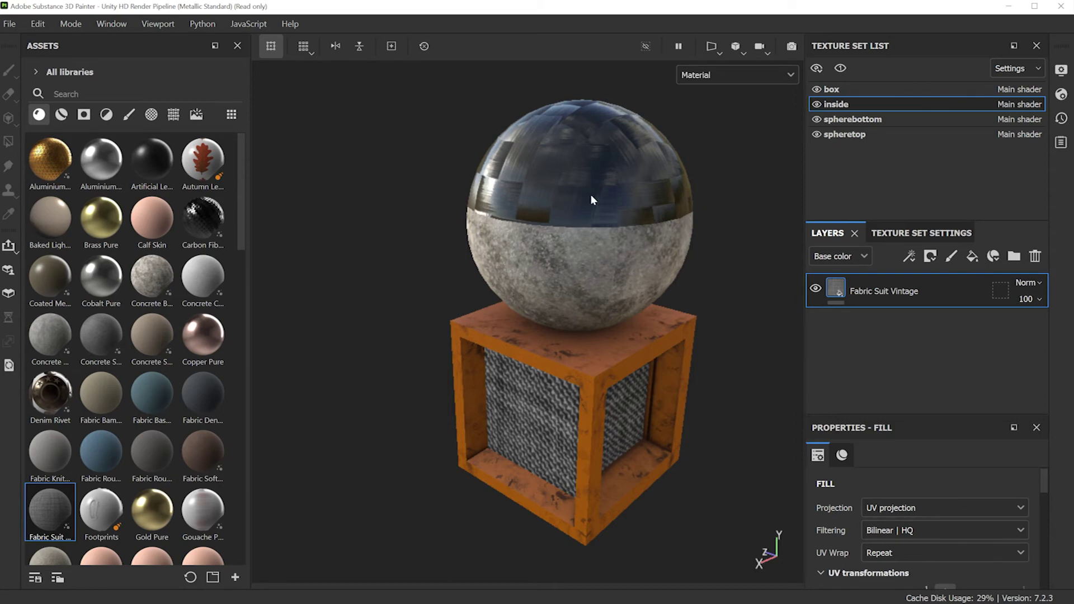
- Delete spheretop's Layer 1, Steel and Aluminium Brushed Worn layers
{"action": "left_click", "coordinate": [855, 136]}
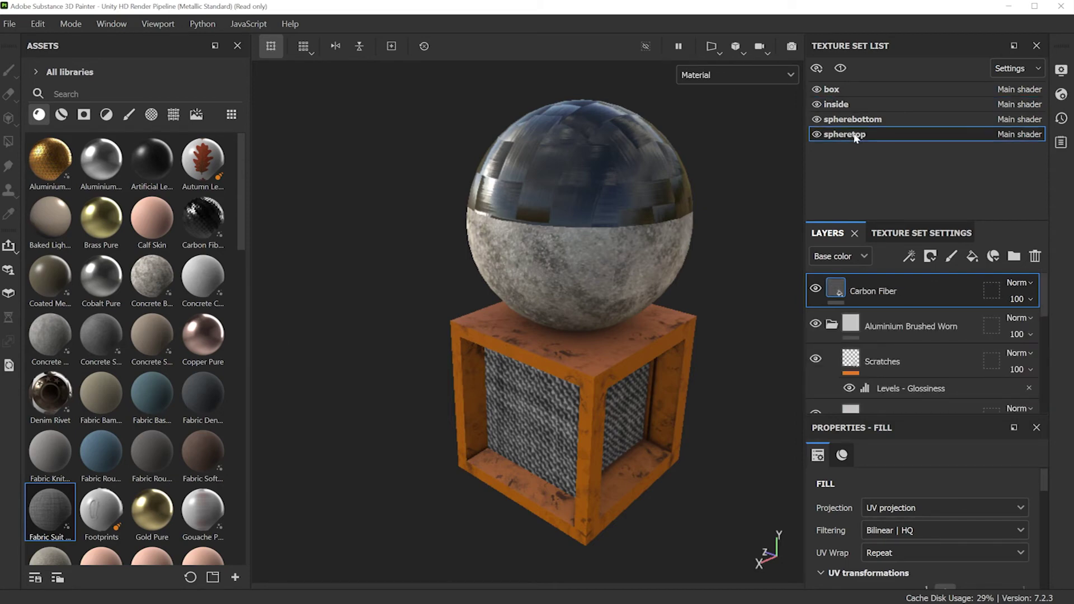
{"action": "left_click", "coordinate": [832, 357]}
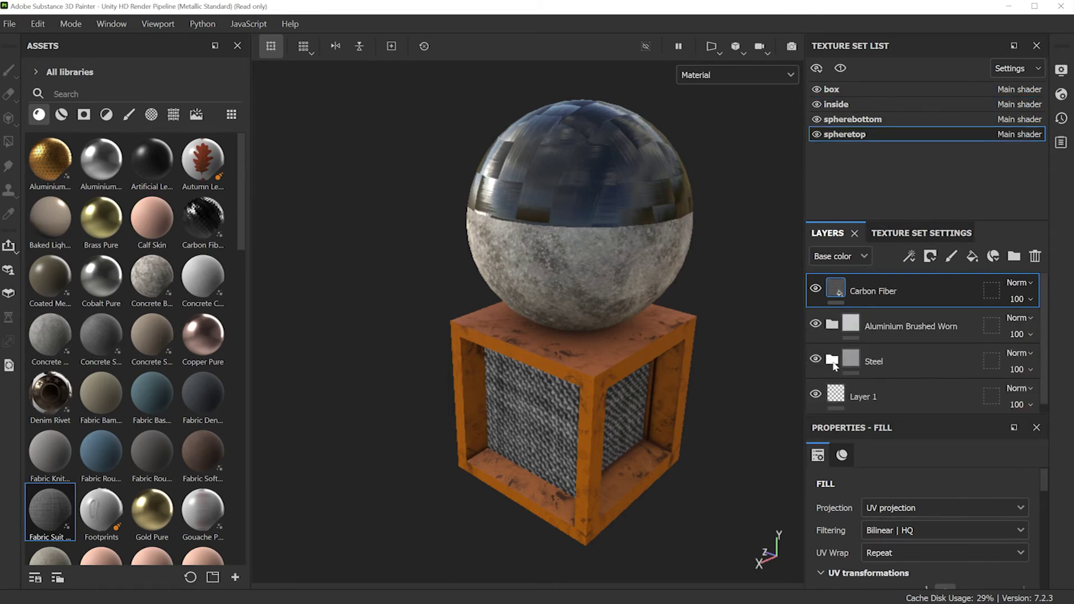
{"action": "left_click", "coordinate": [838, 399]}
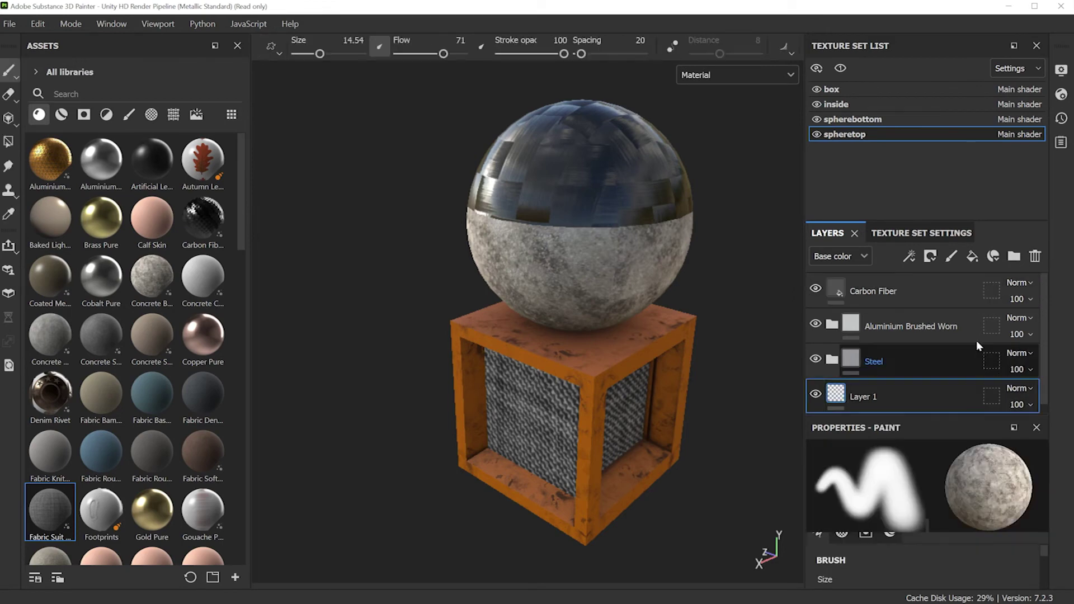
{"action": "left_click", "coordinate": [1035, 255]}
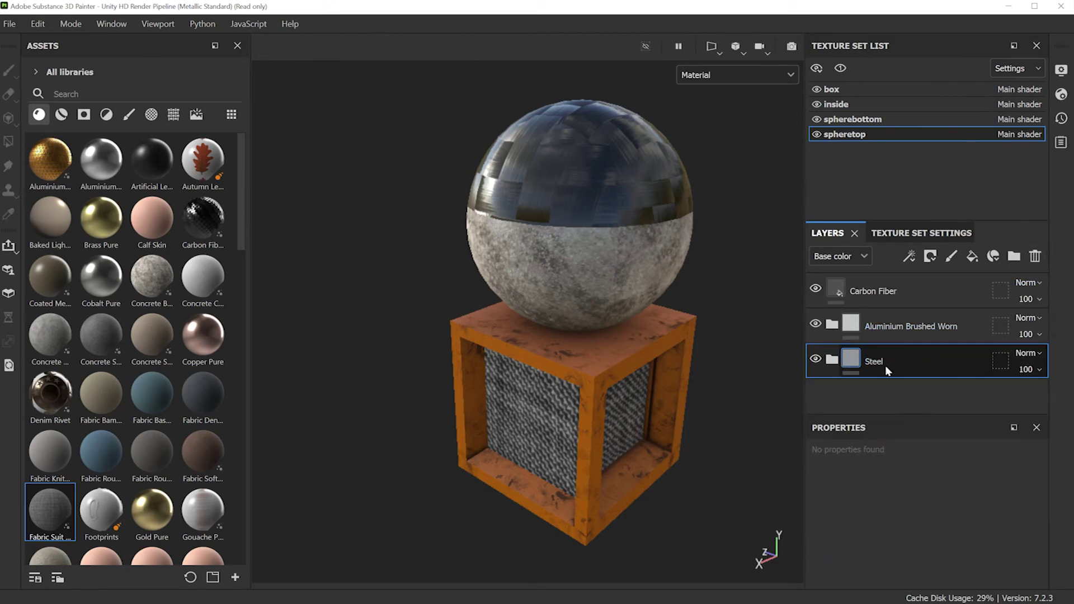
{"action": "left_click", "coordinate": [1033, 258]}
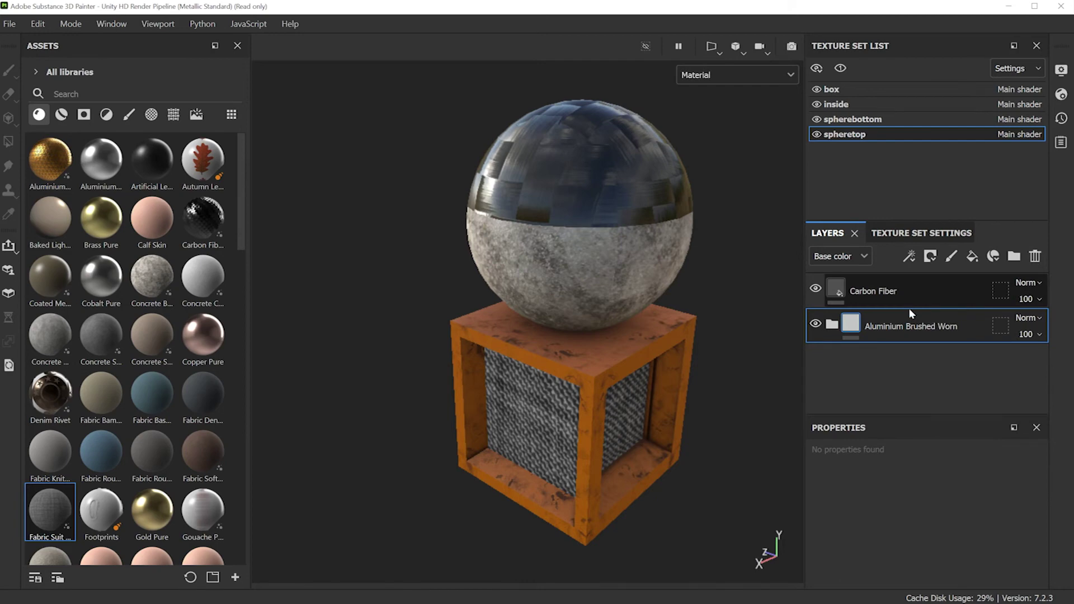
{"action": "left_click", "coordinate": [1036, 256]}
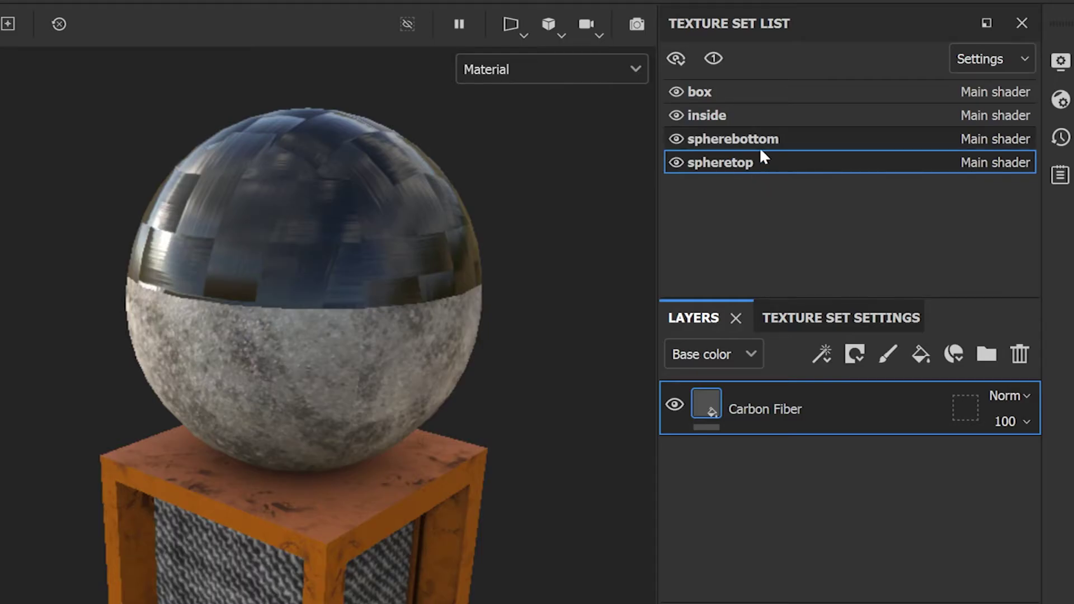
- Delete the Steel Painted Chipped Dirty layer from spherebottom
{"action": "left_click", "coordinate": [760, 139]}
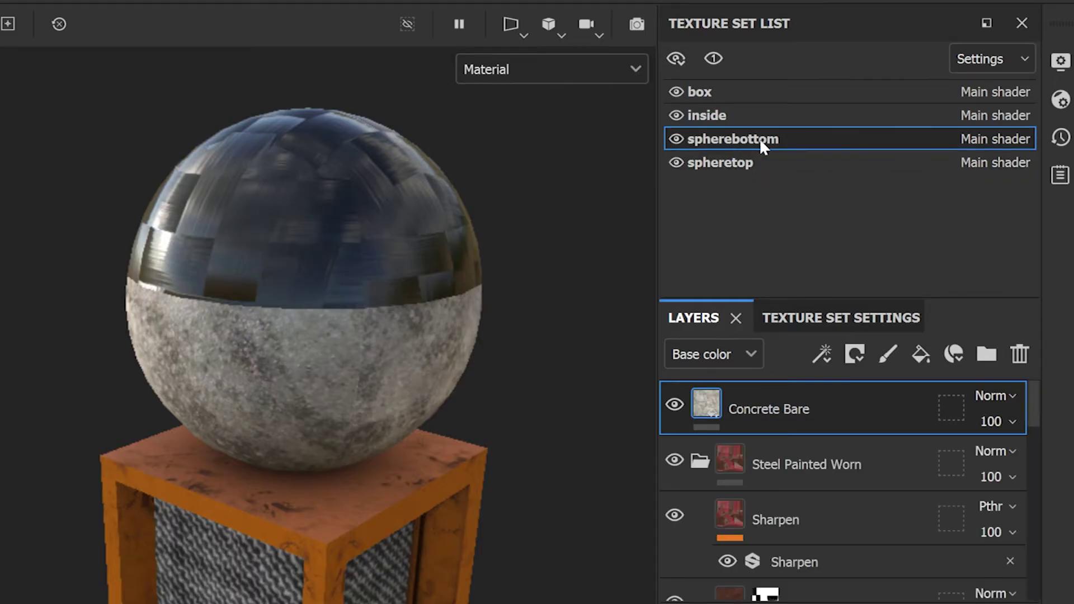
{"action": "left_click", "coordinate": [699, 461]}
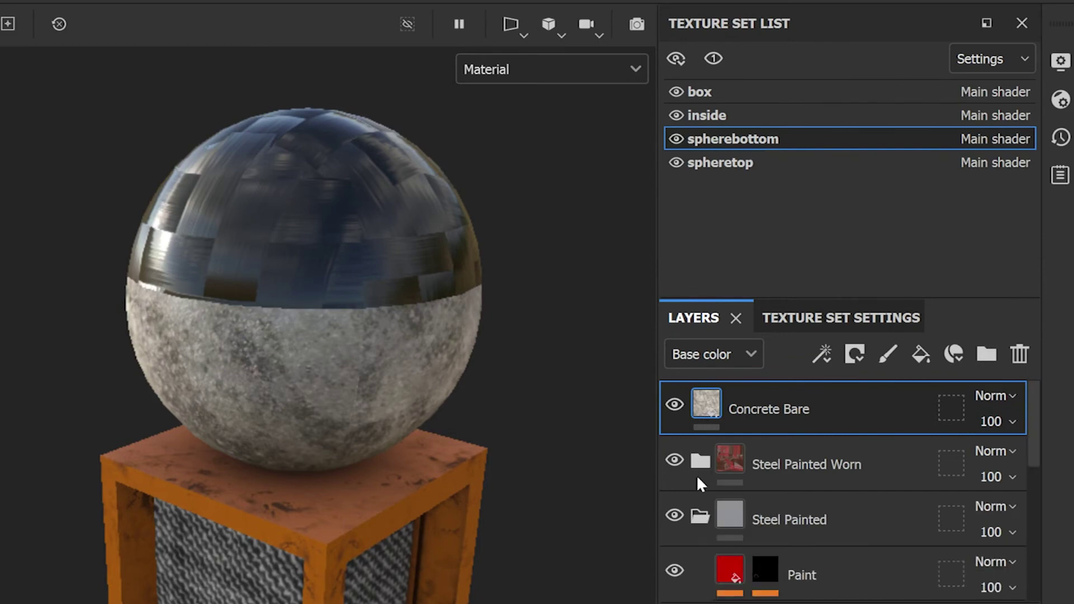
{"action": "left_click", "coordinate": [700, 517]}
{"action": "left_click", "coordinate": [787, 578]}
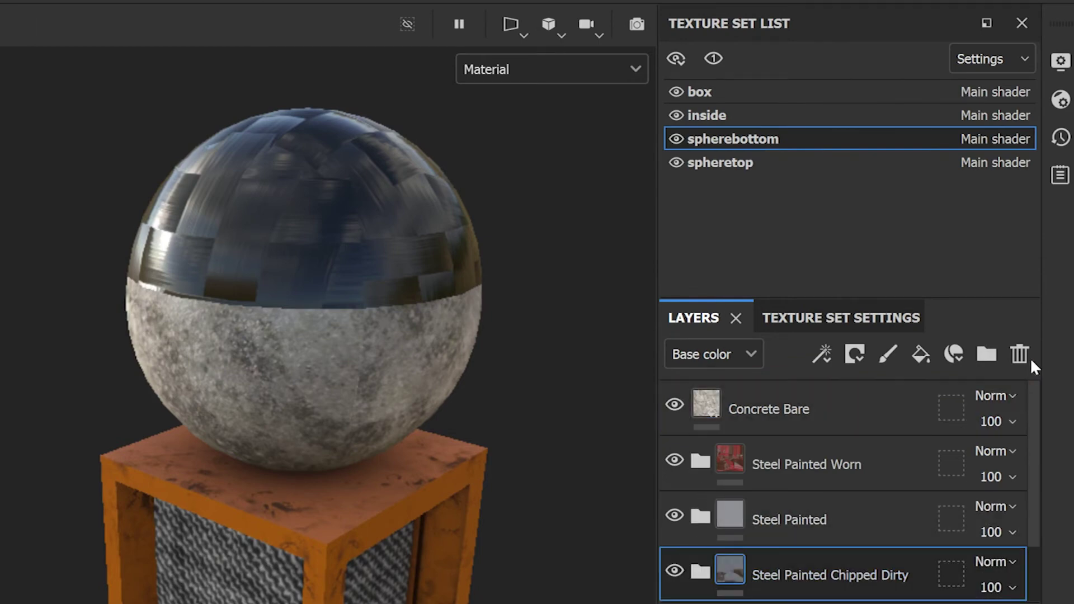
{"action": "left_click", "coordinate": [1018, 355]}
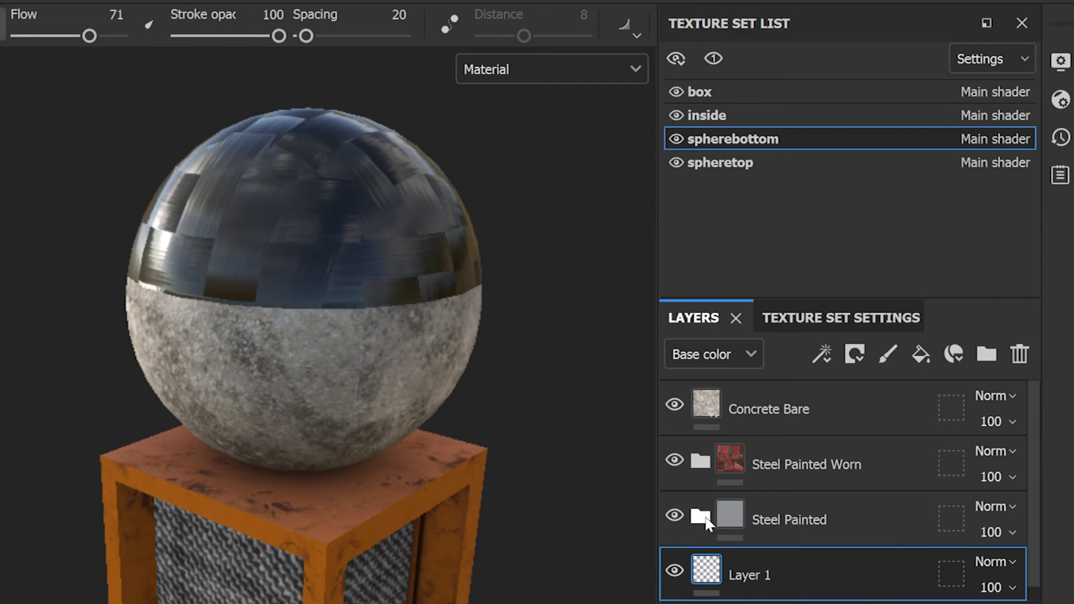
- Delete spherebottom's Steel Painted and Steel Painted Worn groups, leaving only Concrete Bare
{"action": "left_click", "coordinate": [700, 516]}
{"action": "left_click", "coordinate": [827, 506]}
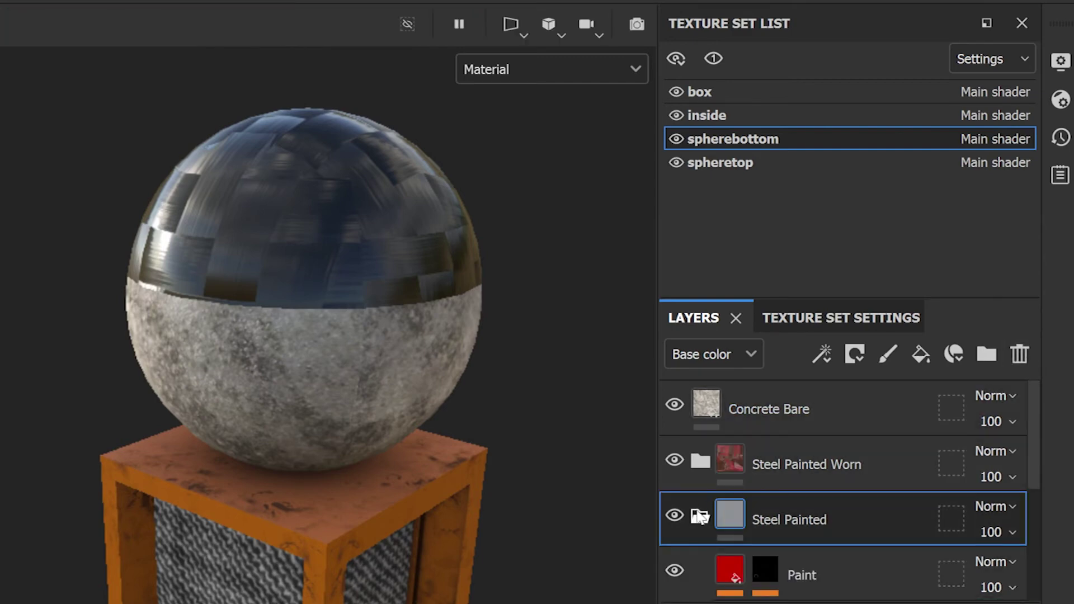
{"action": "left_click", "coordinate": [700, 516]}
{"action": "left_click", "coordinate": [1018, 355]}
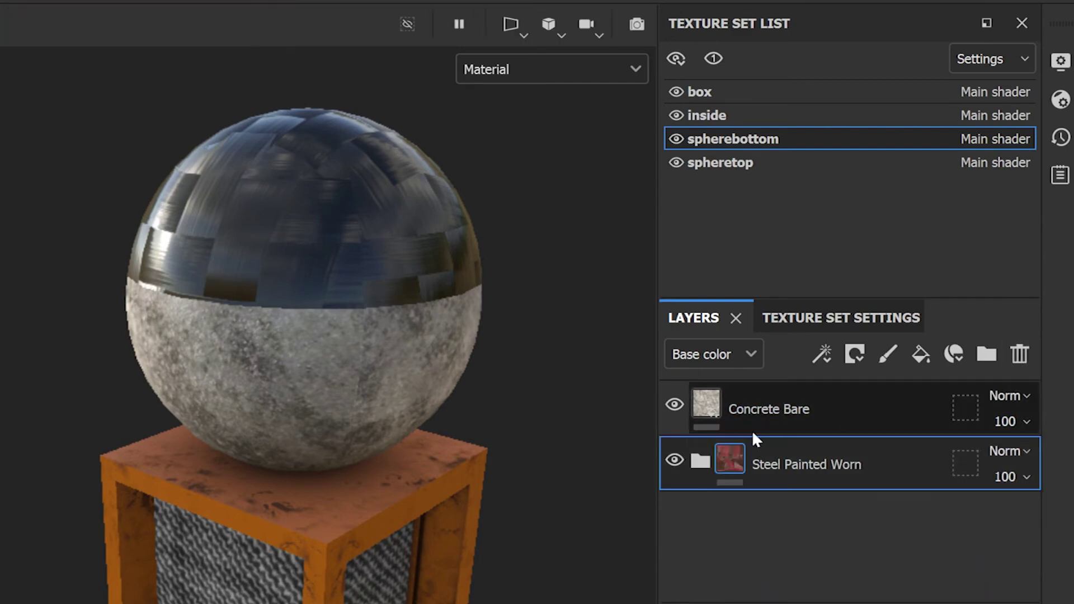
{"action": "left_click", "coordinate": [698, 462]}
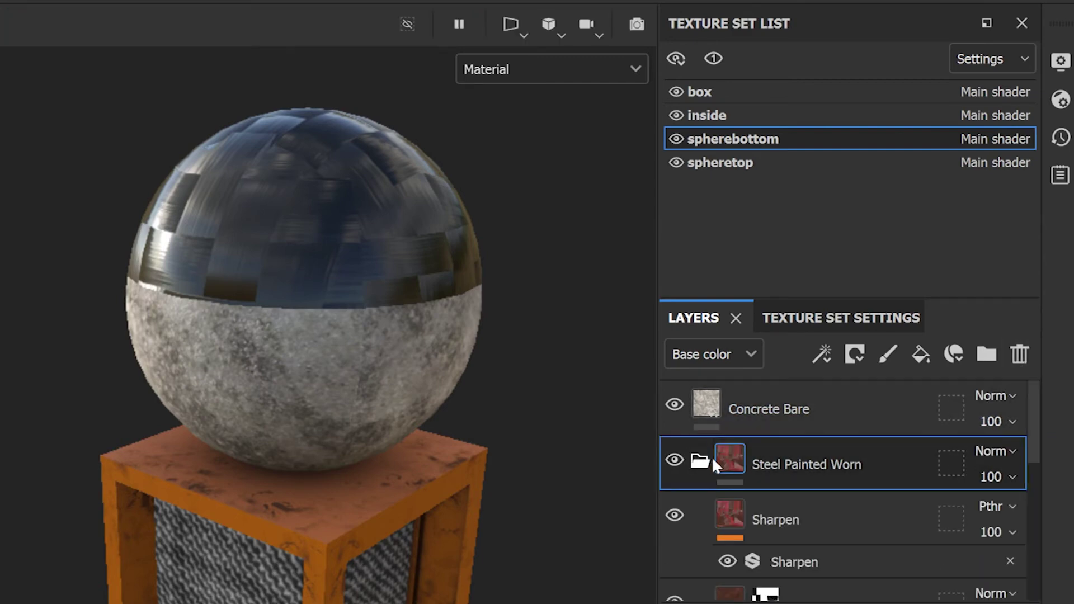
{"action": "left_click", "coordinate": [1027, 353]}
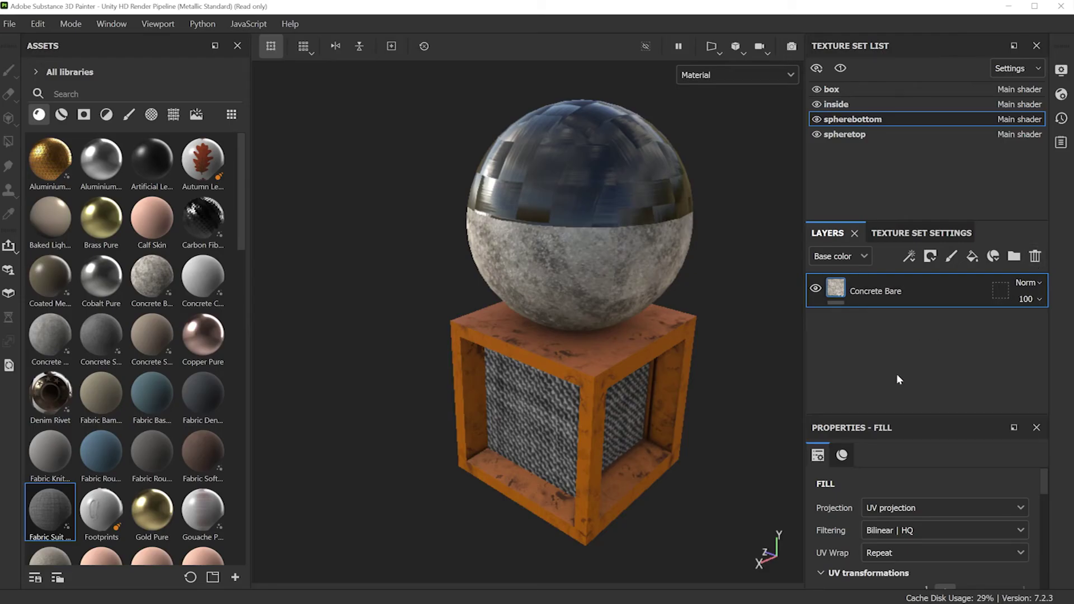
{"action": "left_click", "coordinate": [856, 136]}
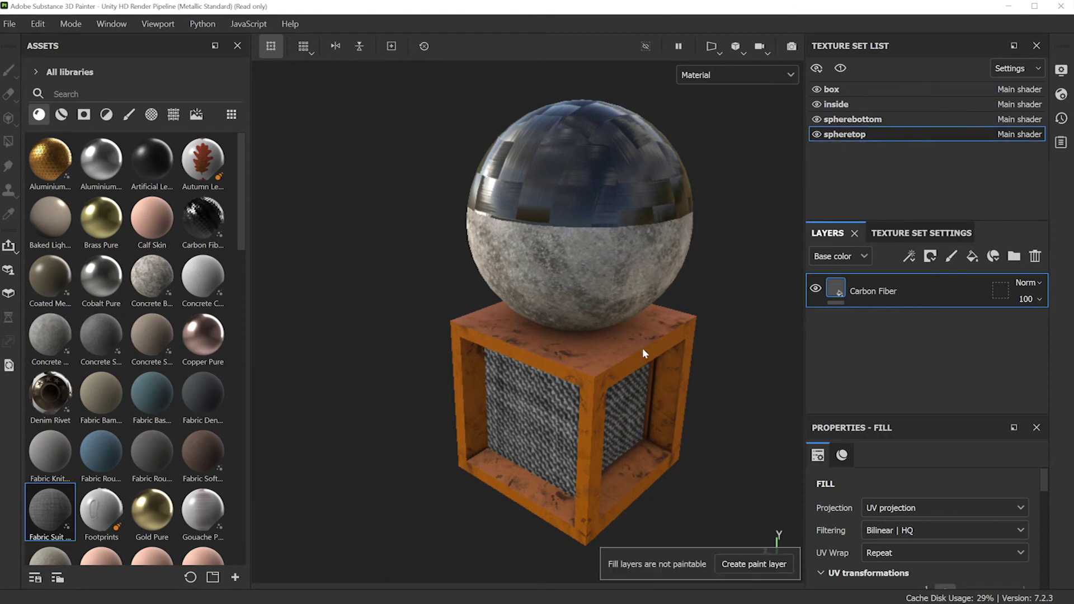
- Show the box's layers with Plastic Glossy Stained expanded, scrolling to its Stain, Dust and Base layers
{"action": "left_click", "coordinate": [833, 90]}
{"action": "left_click", "coordinate": [832, 290]}
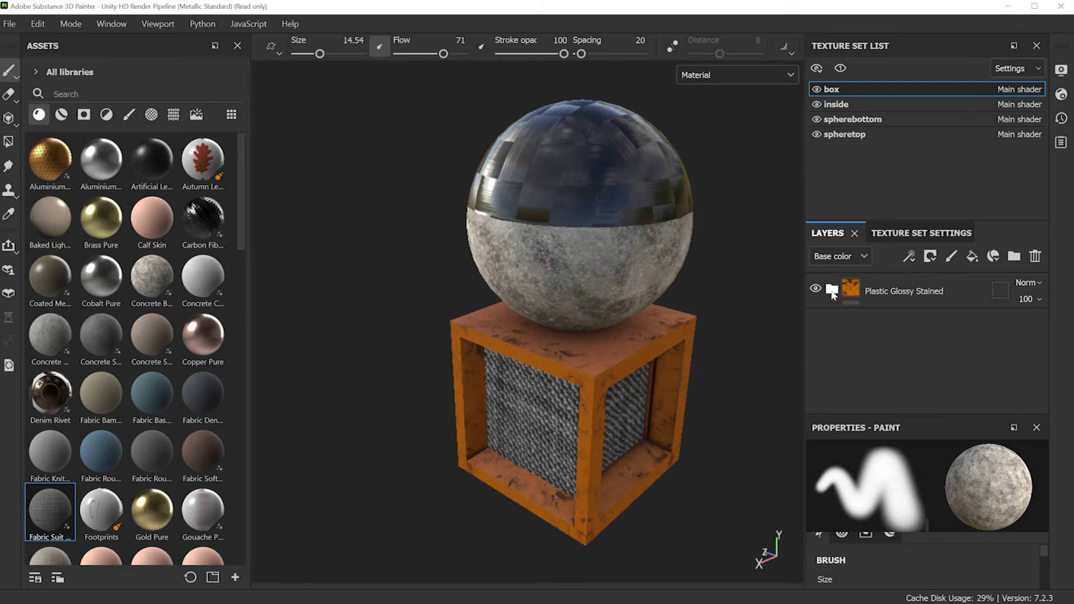
{"action": "left_click", "coordinate": [832, 289]}
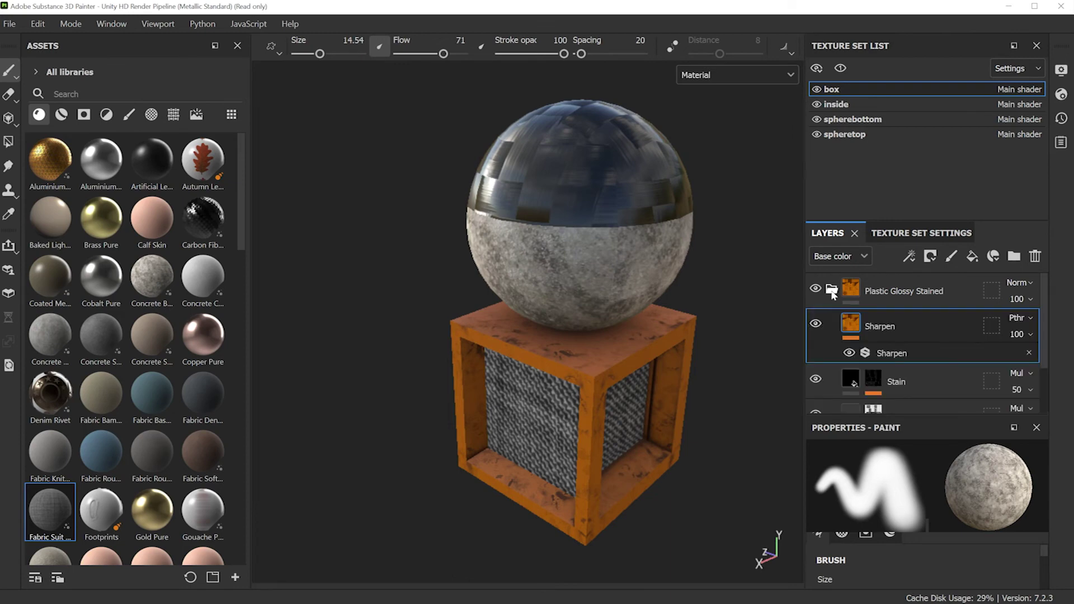
{"action": "scroll", "coordinate": [904, 337], "scroll_direction": "down", "scroll_amount": 1}
{"action": "scroll", "coordinate": [904, 336], "scroll_direction": "up", "scroll_amount": 1}
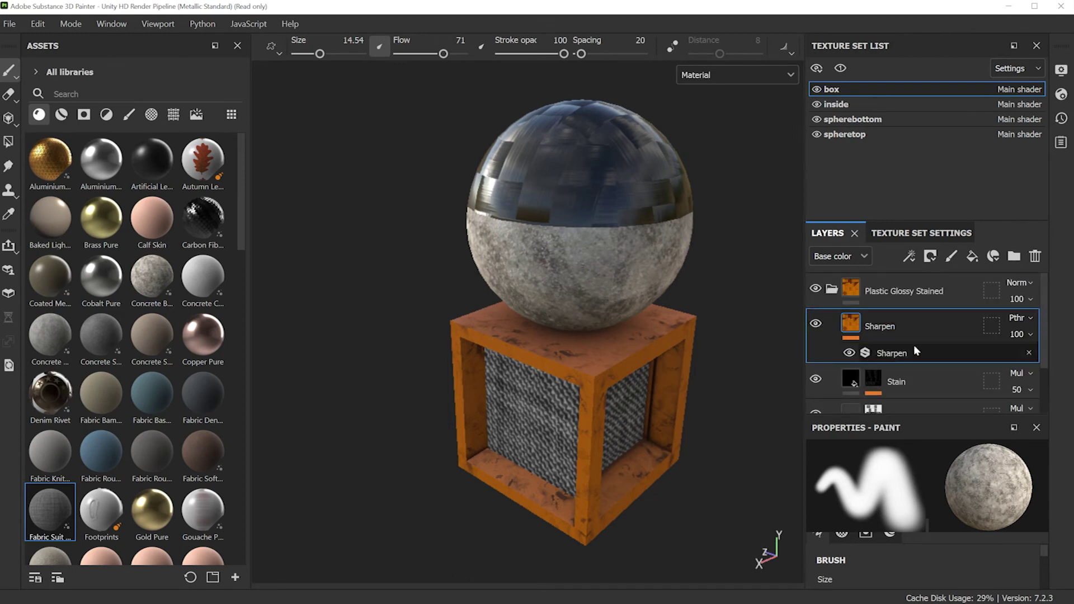
{"action": "scroll", "coordinate": [901, 353], "scroll_direction": "down", "scroll_amount": 1}
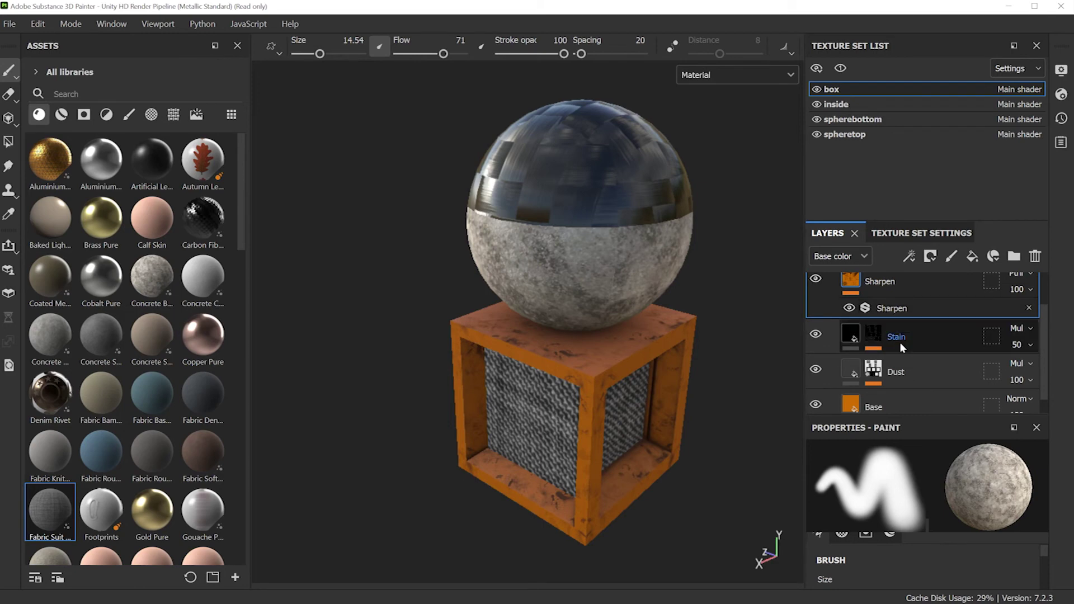
{"action": "mouse_move", "coordinate": [876, 337]}
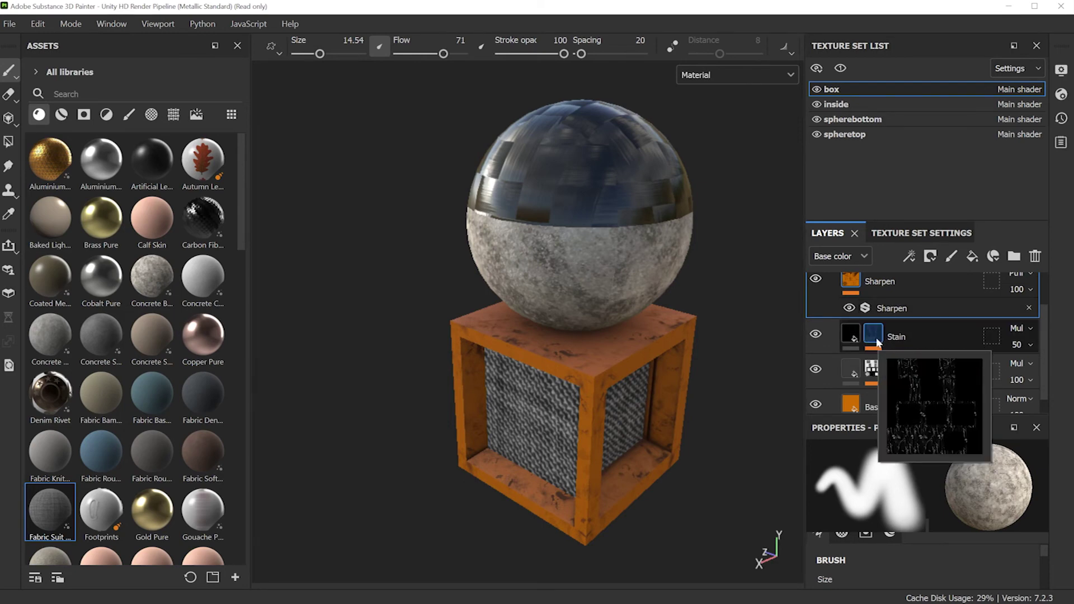
{"action": "mouse_move", "coordinate": [871, 374]}
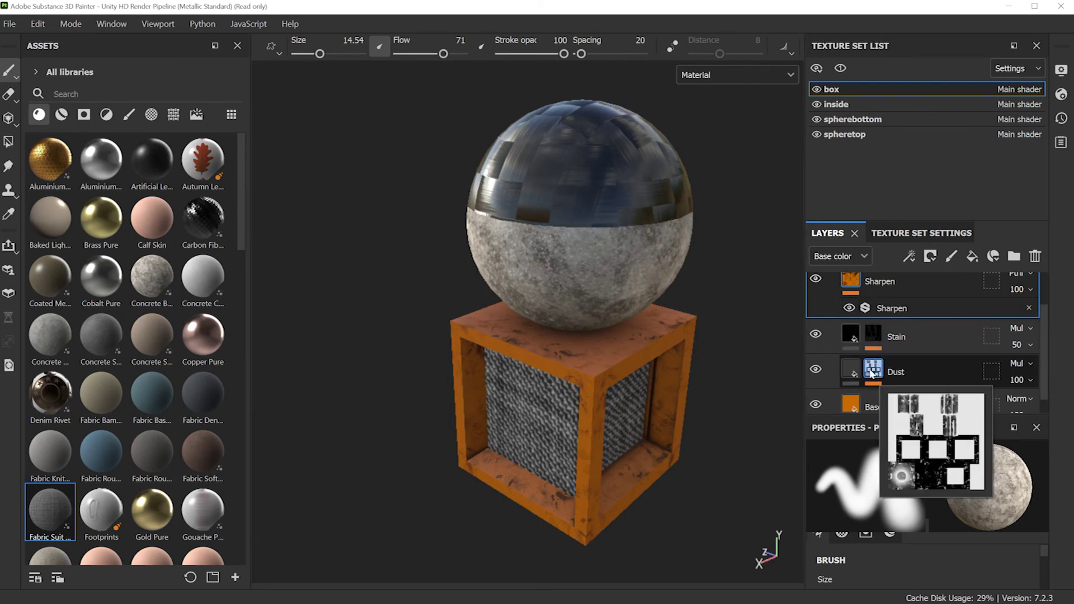
{"action": "scroll", "coordinate": [869, 368], "scroll_direction": "down", "scroll_amount": 1}
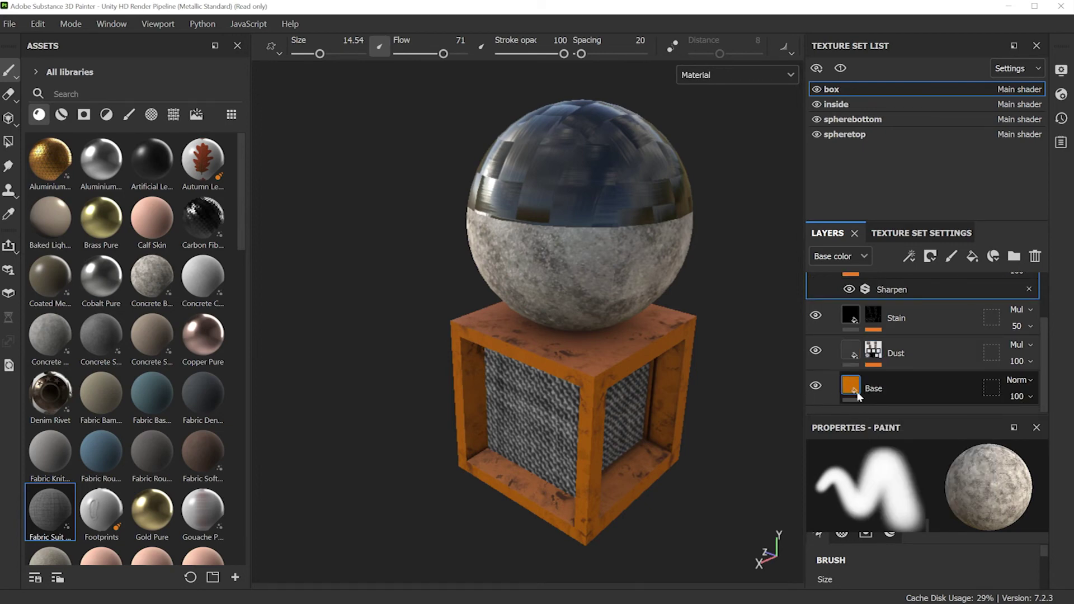
{"action": "scroll", "coordinate": [870, 392], "scroll_direction": "up", "scroll_amount": 3}
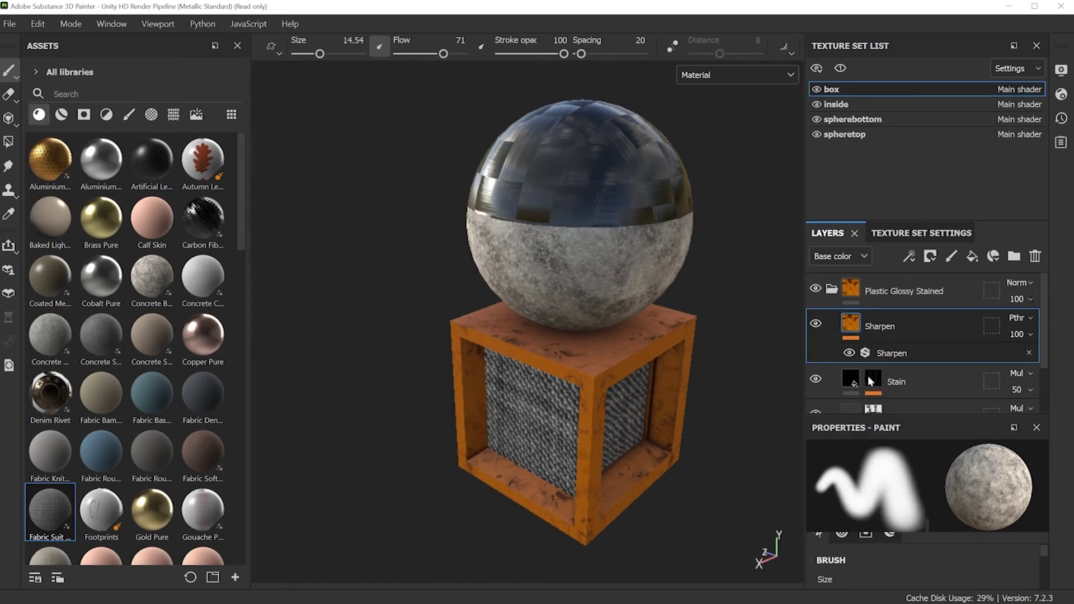
- Re-expand the Plastic Glossy Stained group and select its orange Base fill layer
{"action": "left_click", "coordinate": [831, 289]}
{"action": "left_click", "coordinate": [832, 289]}
{"action": "left_click", "coordinate": [832, 289]}
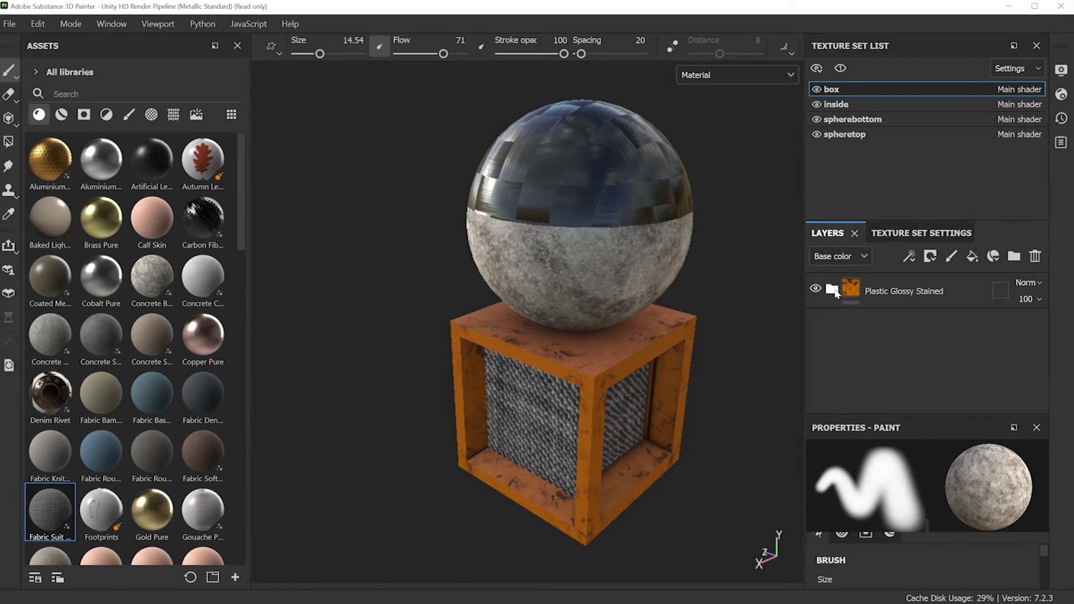
{"action": "left_click", "coordinate": [835, 294]}
{"action": "scroll", "coordinate": [845, 347], "scroll_direction": "down", "scroll_amount": 3}
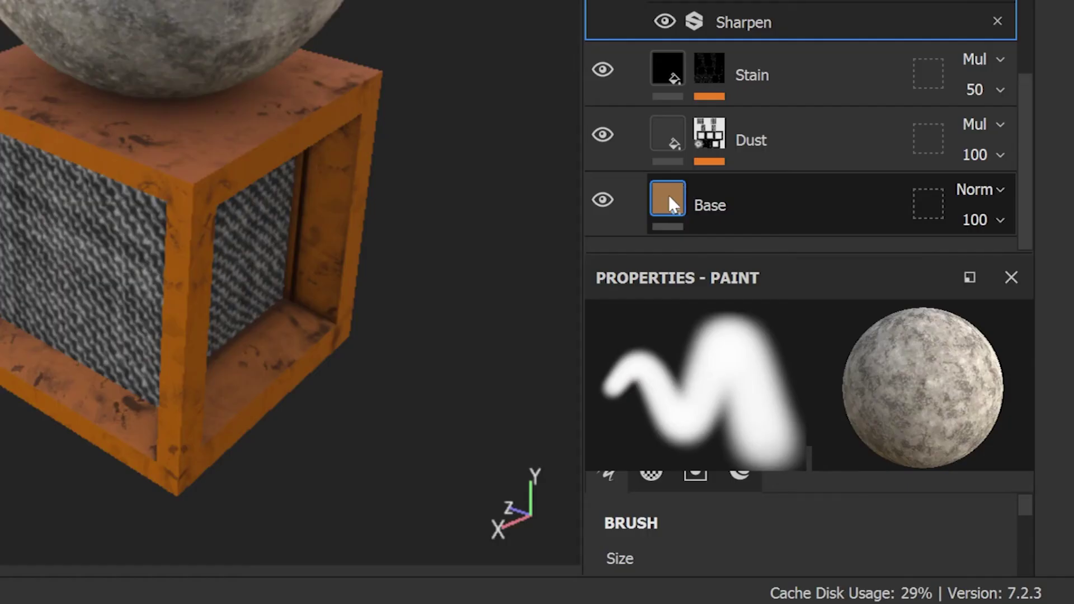
{"action": "left_click", "coordinate": [669, 195]}
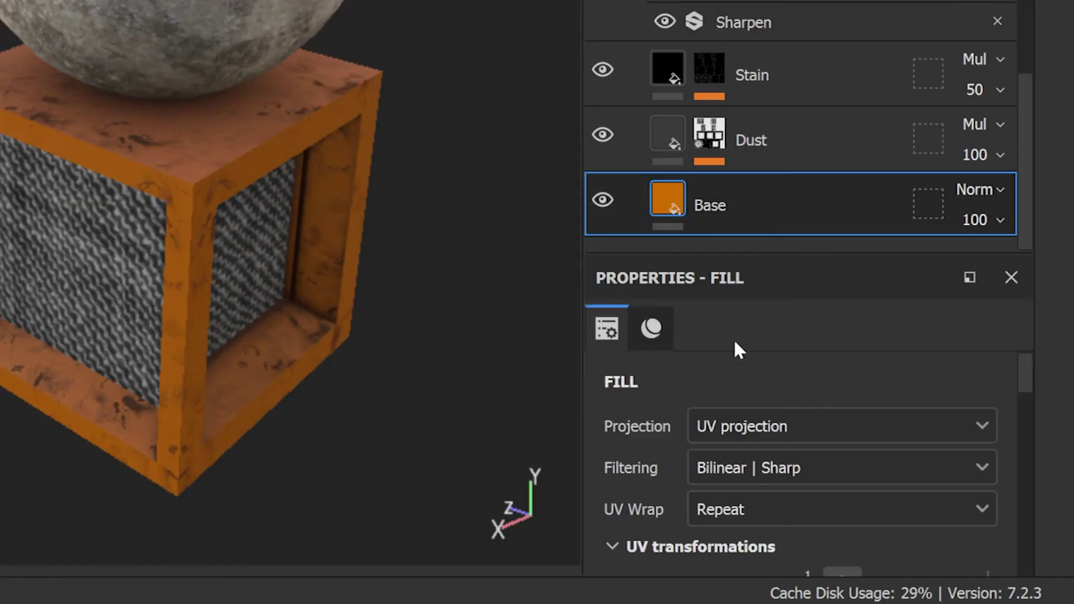
- Change the Base fill's colour from orange, via blue 0c9dff and green, to yellow ffe10c
{"action": "left_click_drag", "start_coordinate": [1029, 374], "coordinate": [1026, 473]}
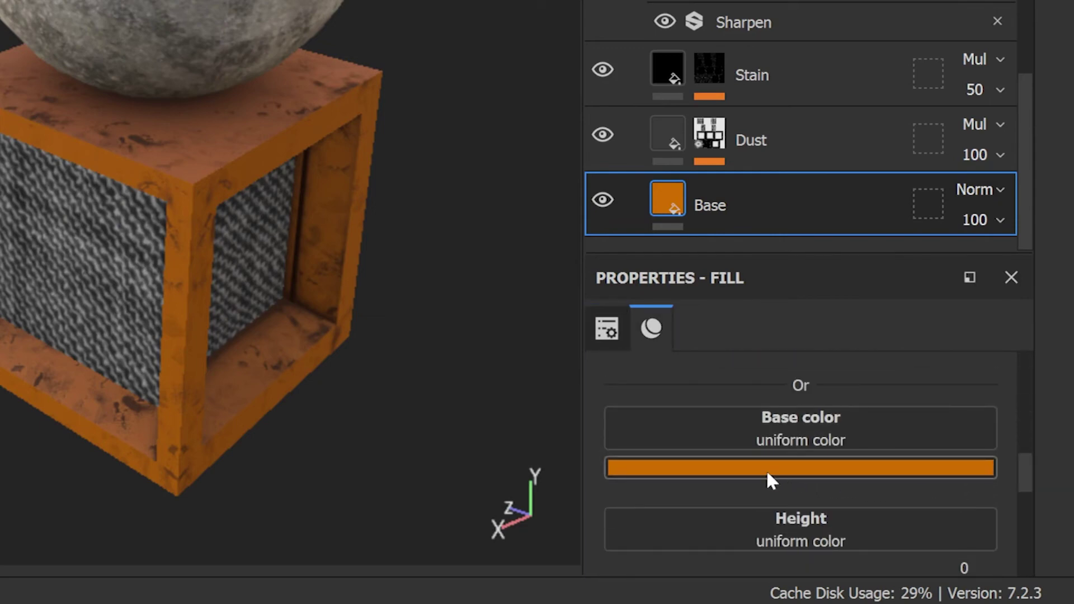
{"action": "left_click", "coordinate": [816, 469]}
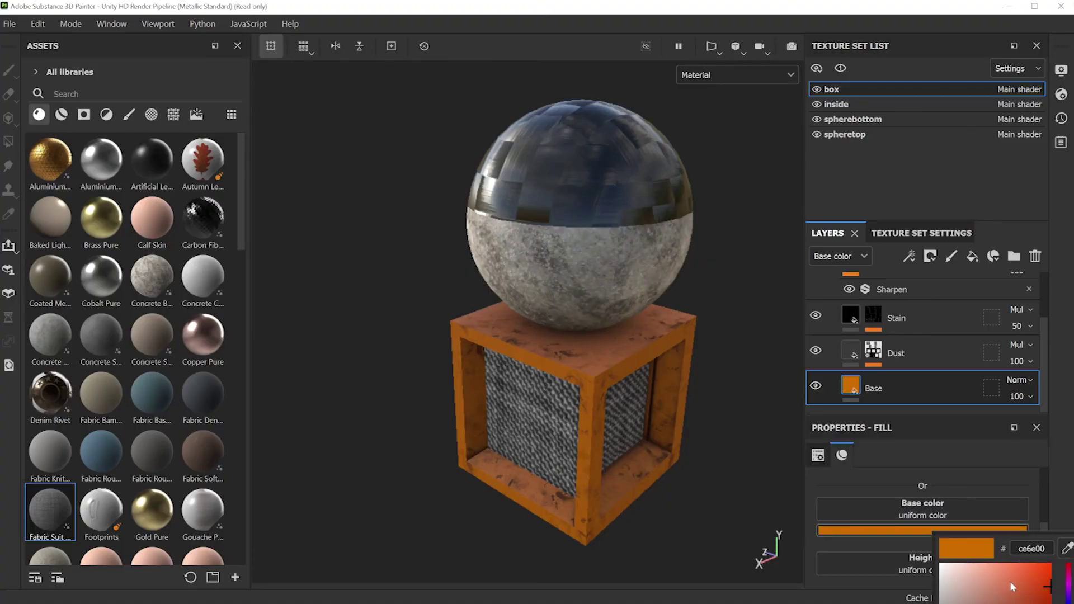
{"action": "left_click_drag", "start_coordinate": [1009, 581], "coordinate": [1045, 557]}
{"action": "left_click", "coordinate": [1031, 548]}
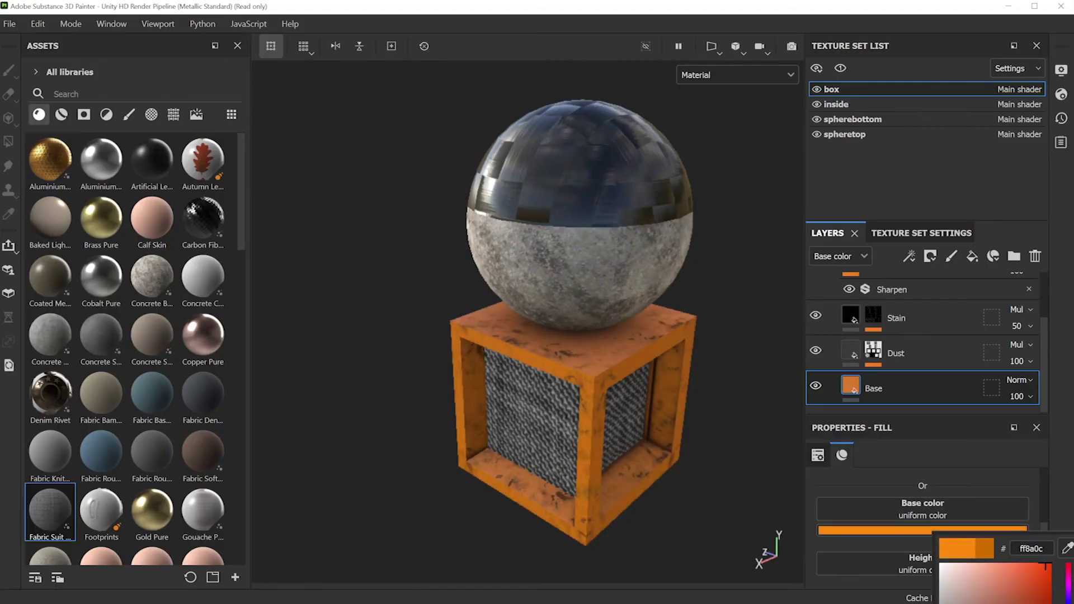
{"action": "type", "text": "0c9dff"}
{"action": "left_click_drag", "start_coordinate": [1032, 603], "coordinate": [1029, 603]}
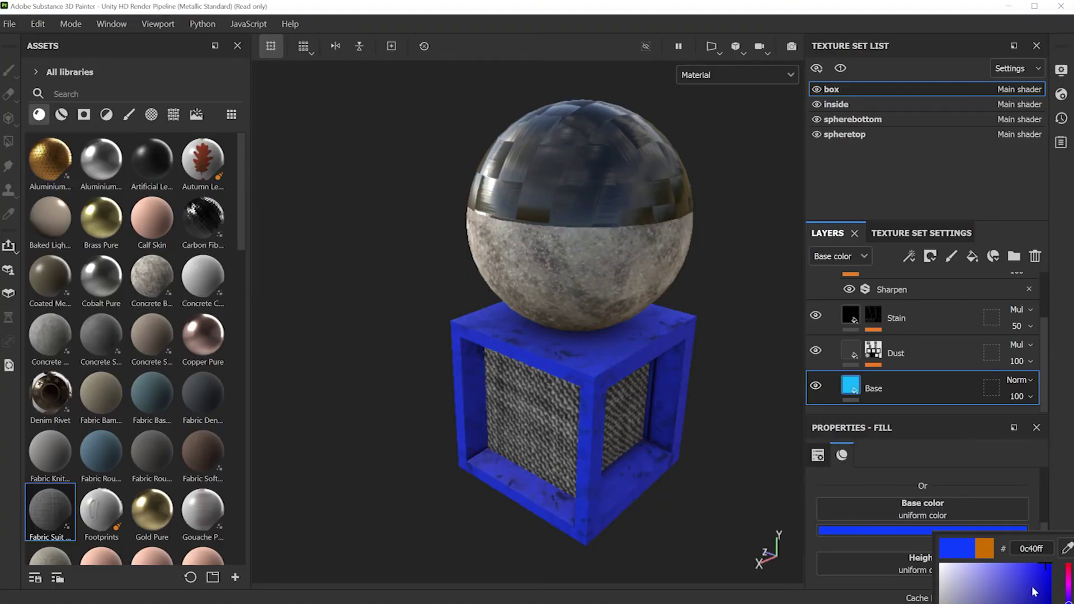
{"action": "left_click", "coordinate": [1068, 603]}
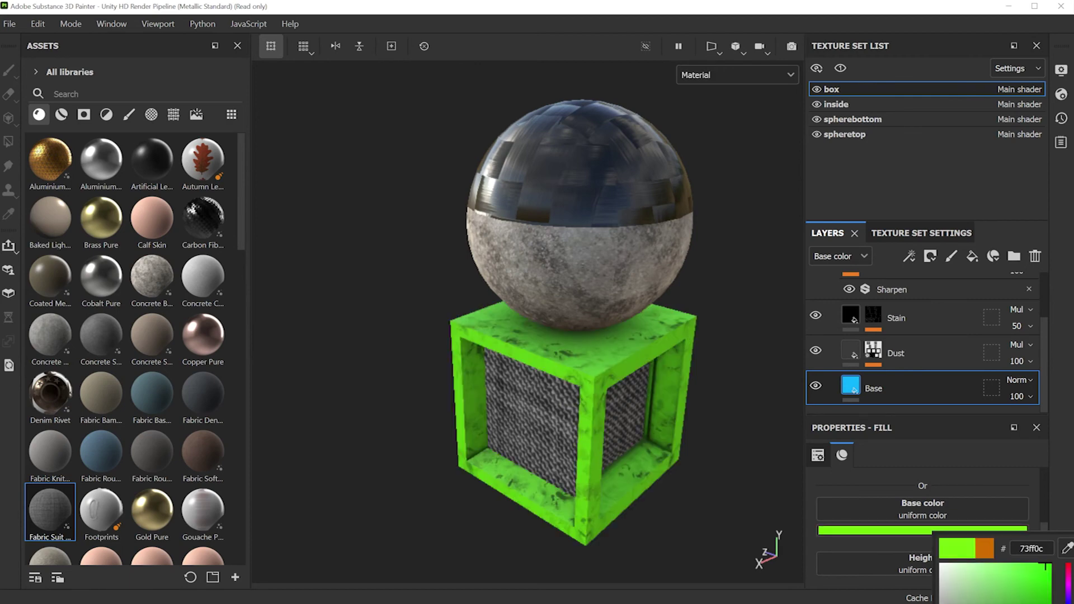
{"action": "left_click", "coordinate": [1068, 603]}
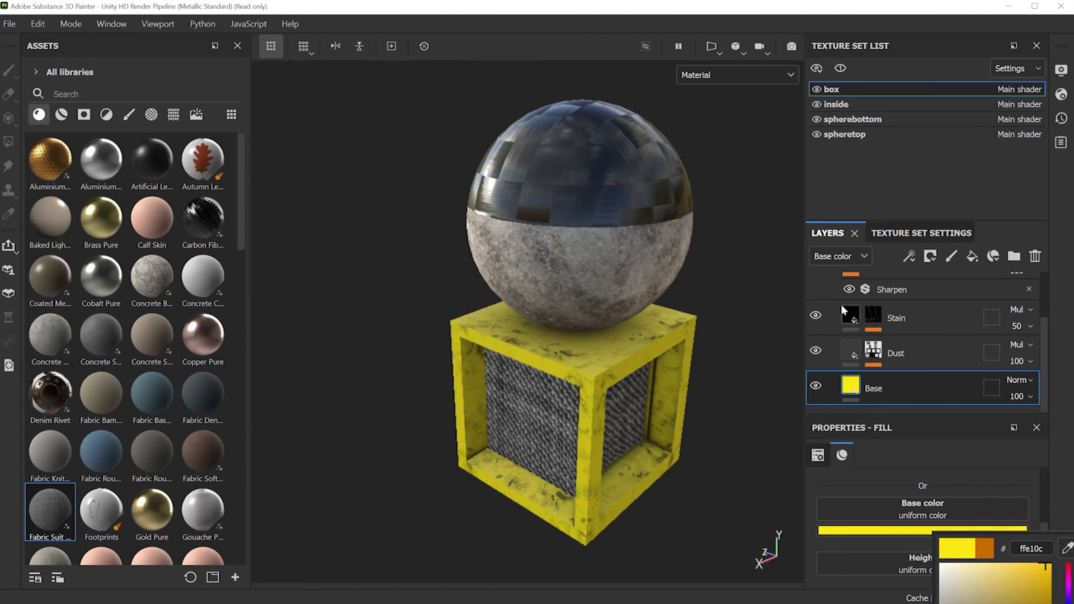
- In the inside set's Fabric Suit Vintage fill, set Color Top to red f70000
{"action": "left_click", "coordinate": [837, 105]}
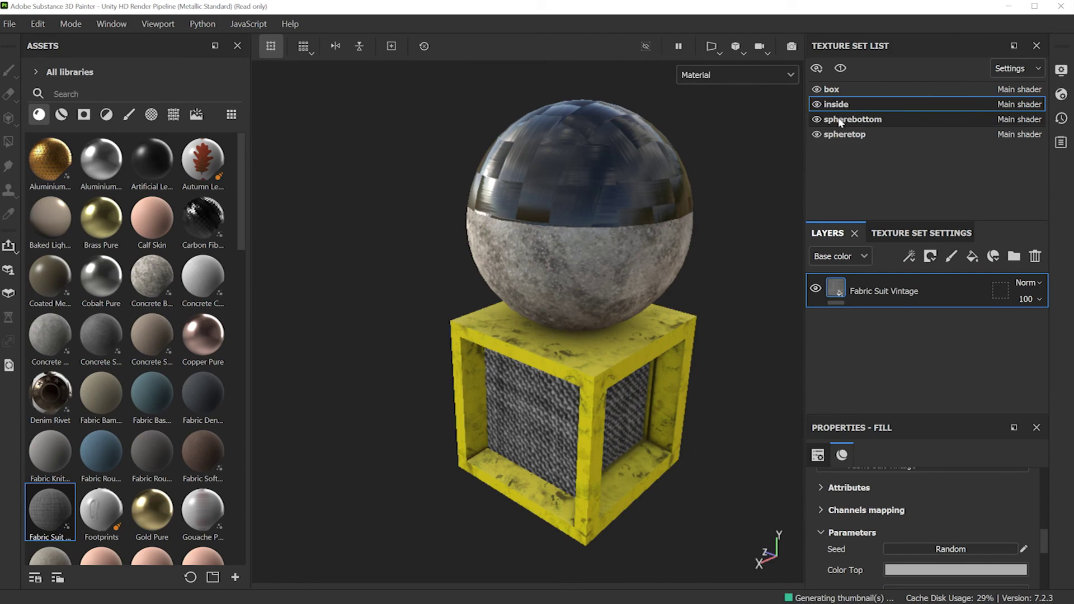
{"action": "mouse_move", "coordinate": [842, 295]}
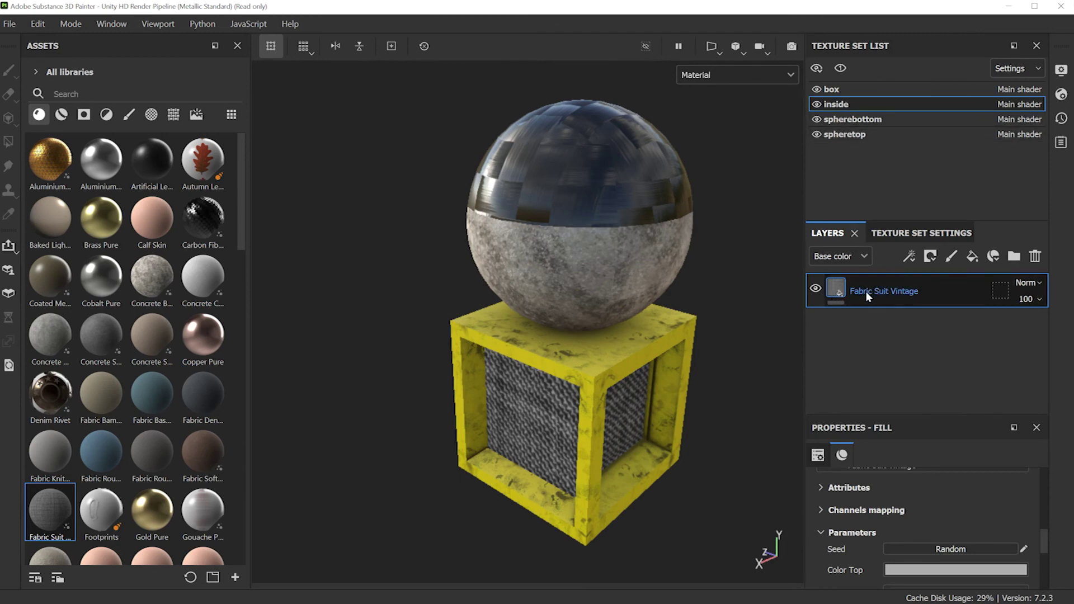
{"action": "scroll", "coordinate": [912, 546], "scroll_direction": "down", "scroll_amount": 1}
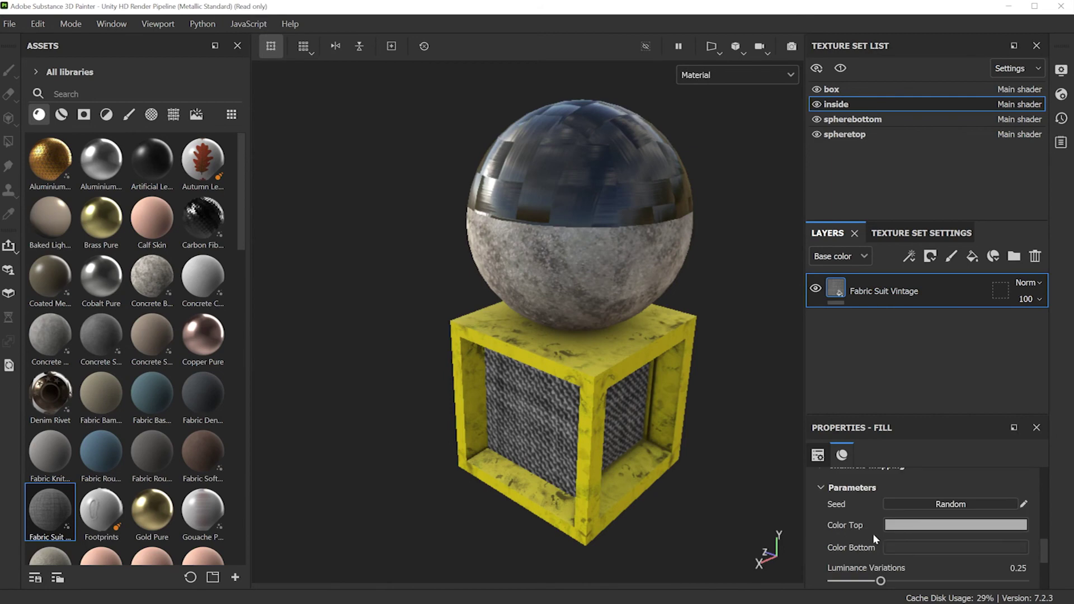
{"action": "scroll", "coordinate": [876, 537], "scroll_direction": "up", "scroll_amount": 2}
{"action": "scroll", "coordinate": [884, 550], "scroll_direction": "down", "scroll_amount": 2}
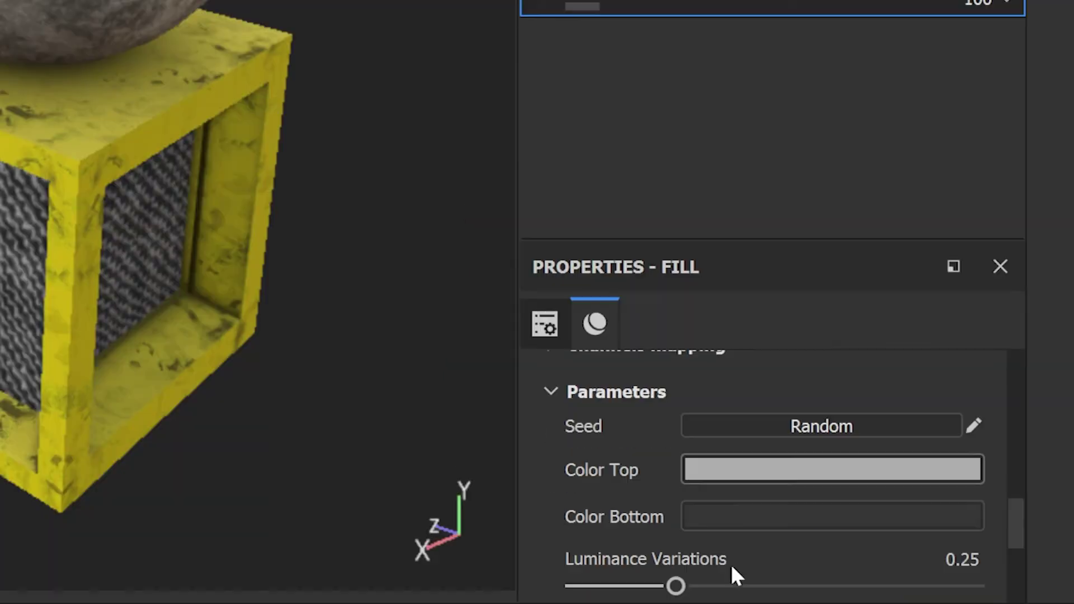
{"action": "left_click", "coordinate": [769, 473]}
{"action": "left_click_drag", "start_coordinate": [966, 588], "coordinate": [1007, 546]}
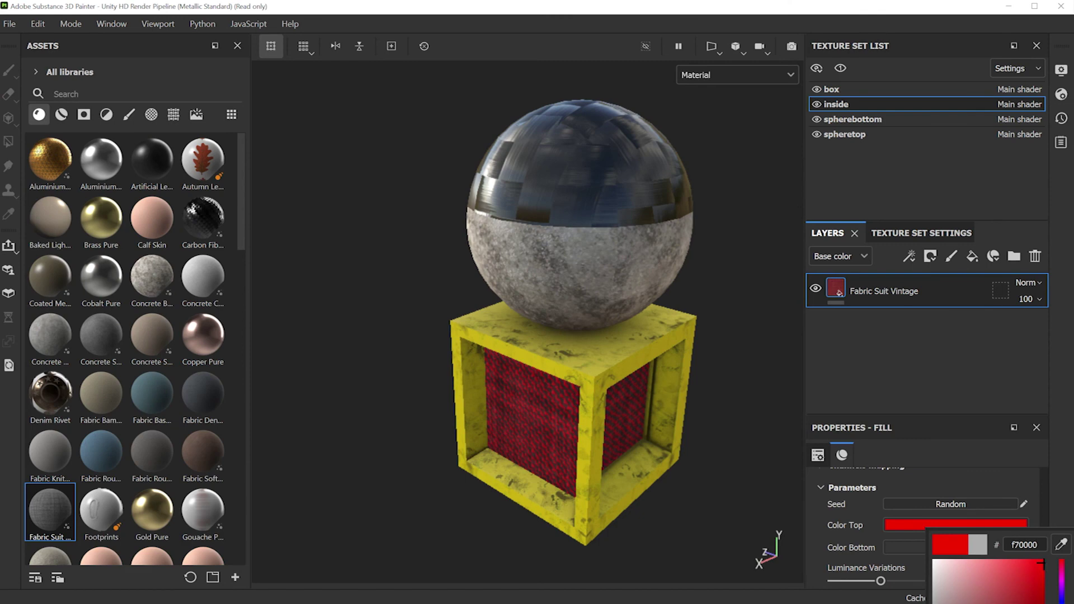
{"action": "left_click", "coordinate": [979, 468]}
- Set the fabric's Color Bottom to blue 3ebafa
{"action": "mouse_move", "coordinate": [1042, 536]}
{"action": "left_mouse_down"}
{"action": "mouse_move", "coordinate": [1041, 477]}
{"action": "mouse_move", "coordinate": [1048, 552]}
{"action": "left_mouse_up"}
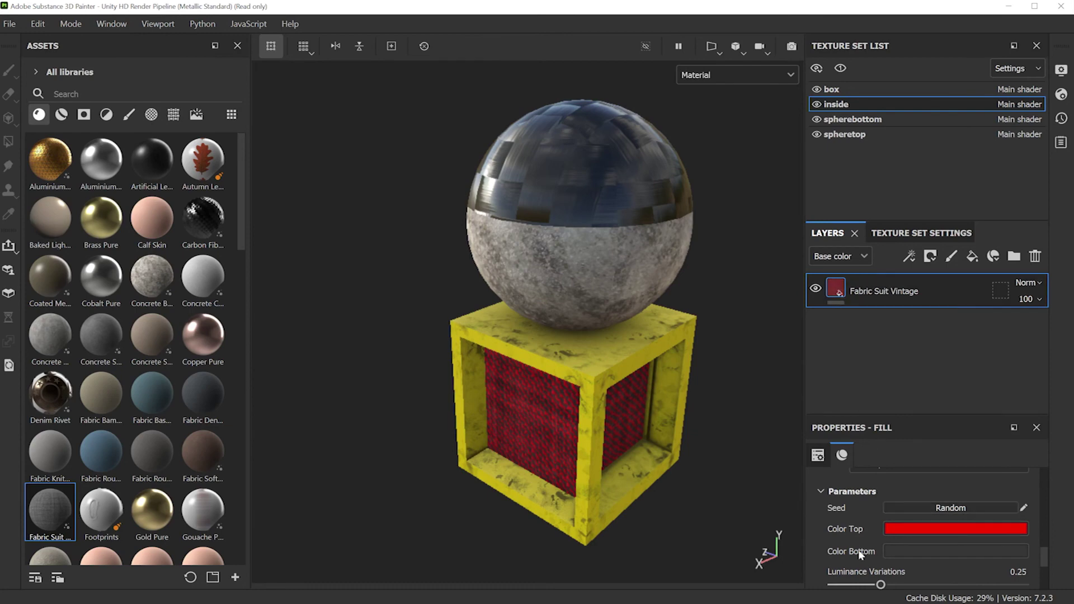
{"action": "left_click", "coordinate": [944, 553]}
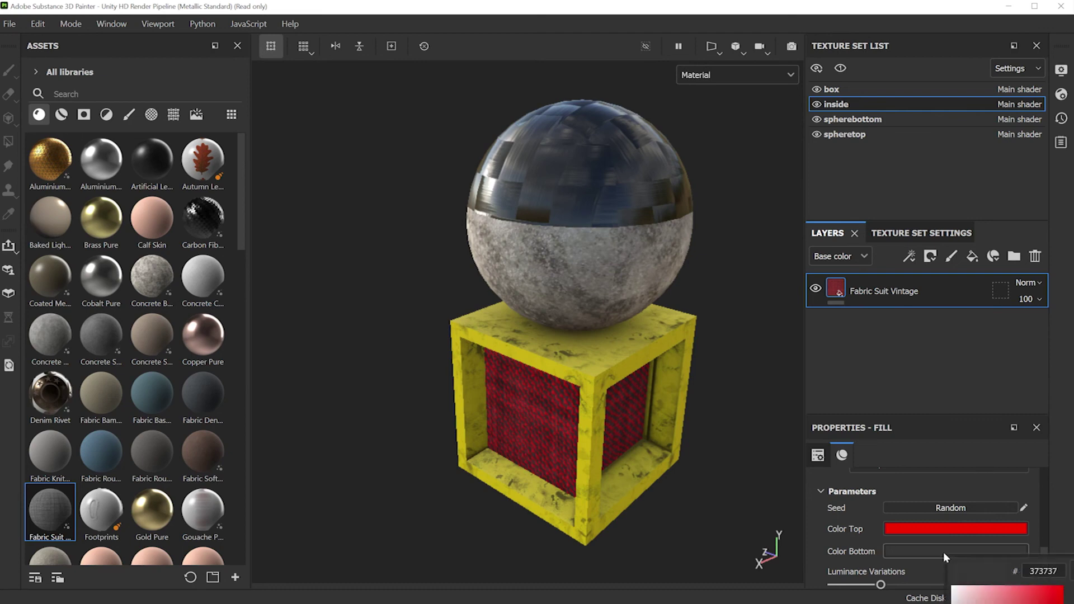
{"action": "type", "text": "0881c0"}
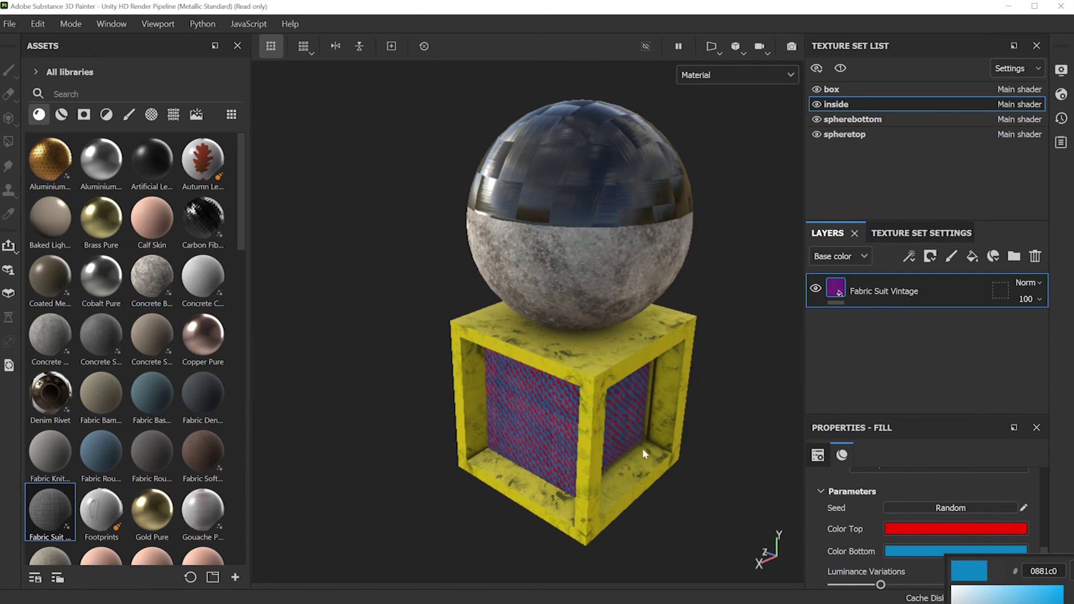
{"action": "left_click", "coordinate": [955, 589]}
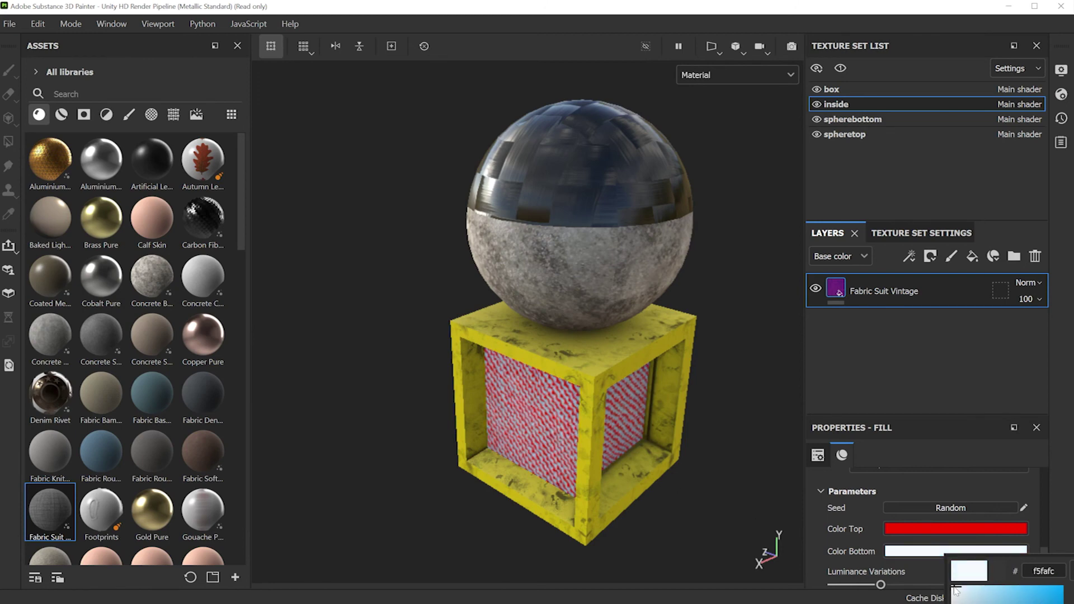
{"action": "key", "text": "ctrl+z"}
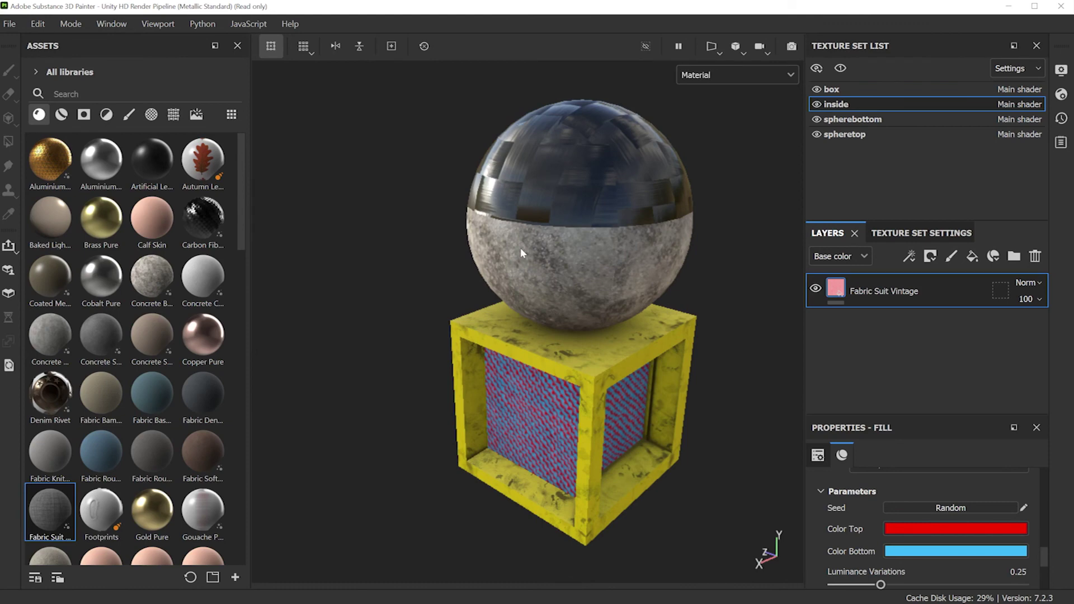
{"action": "left_click", "coordinate": [11, 24]}
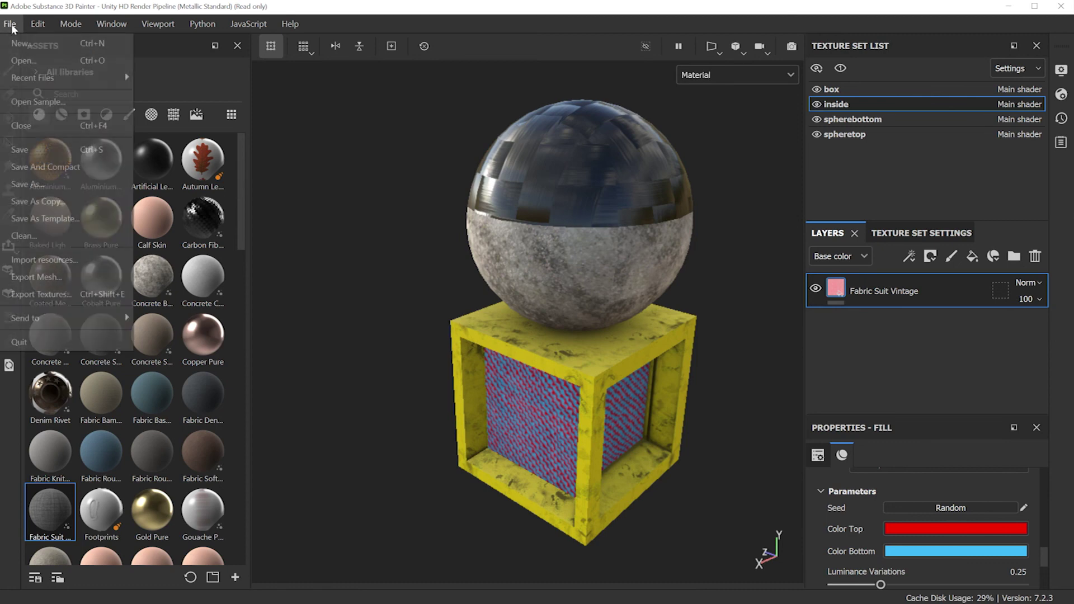
- Save the project as 'stingy2'
{"action": "left_click", "coordinate": [22, 149]}
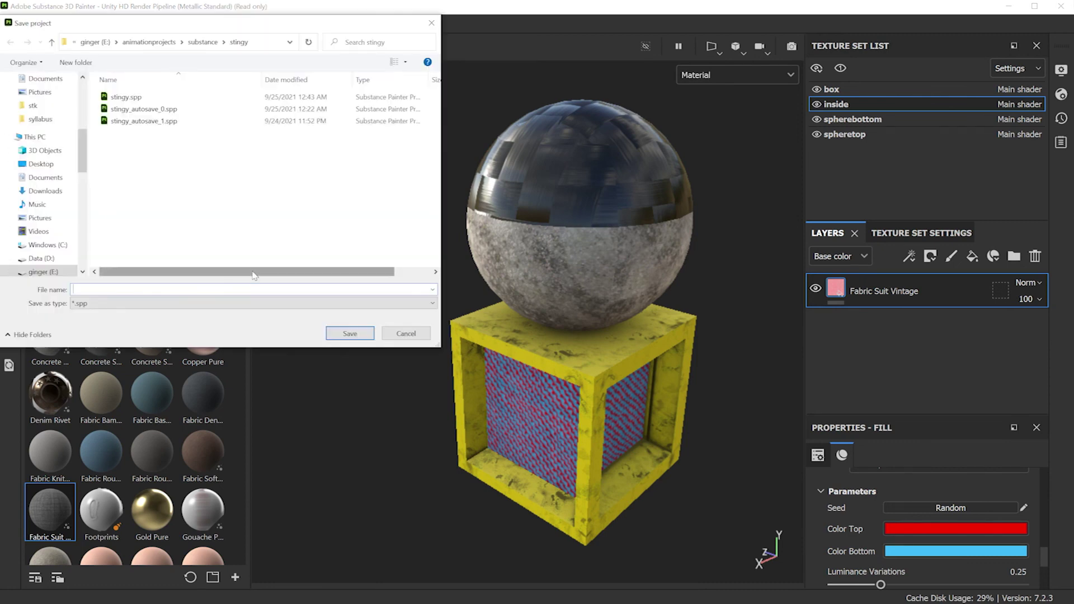
{"action": "type", "text": "stingy2"}
{"action": "key", "text": "Return"}
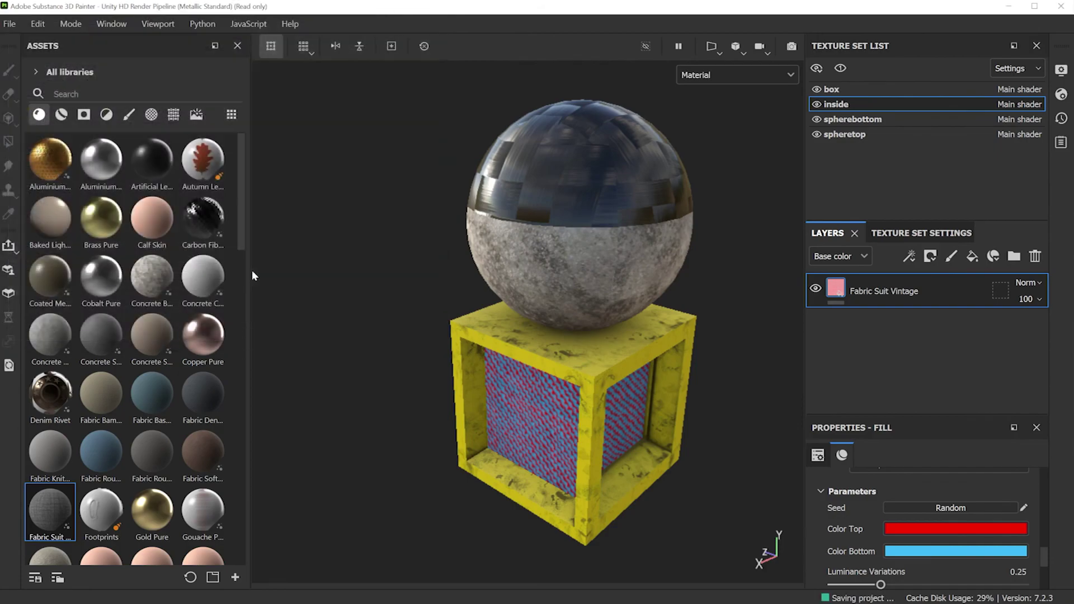
{"action": "left_click", "coordinate": [10, 24]}
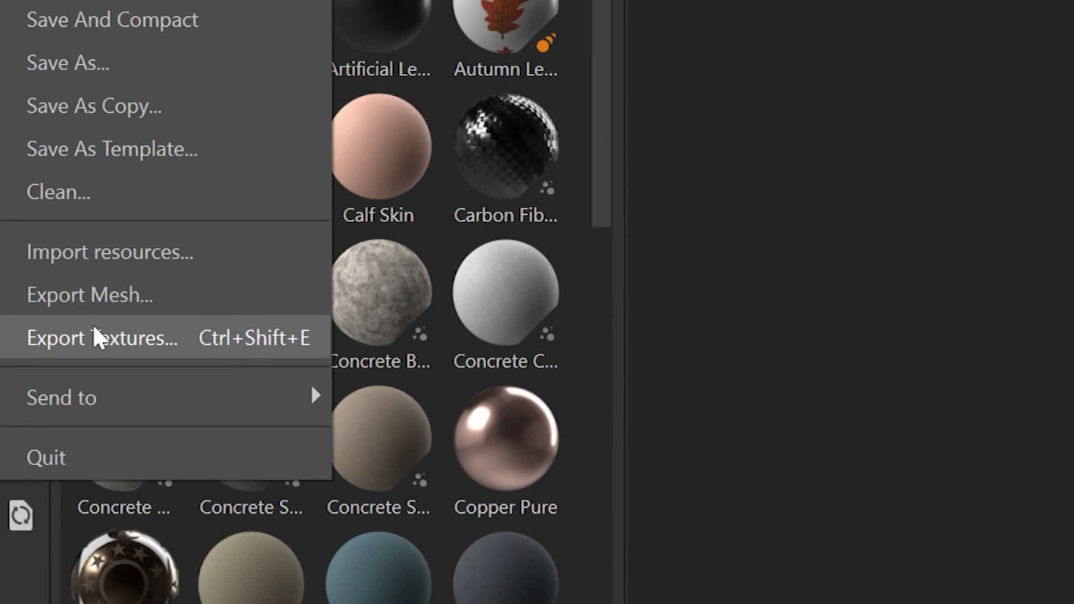
- Open the texture export settings and choose the Arnold (AiStandard) output template
{"action": "left_click", "coordinate": [106, 338]}
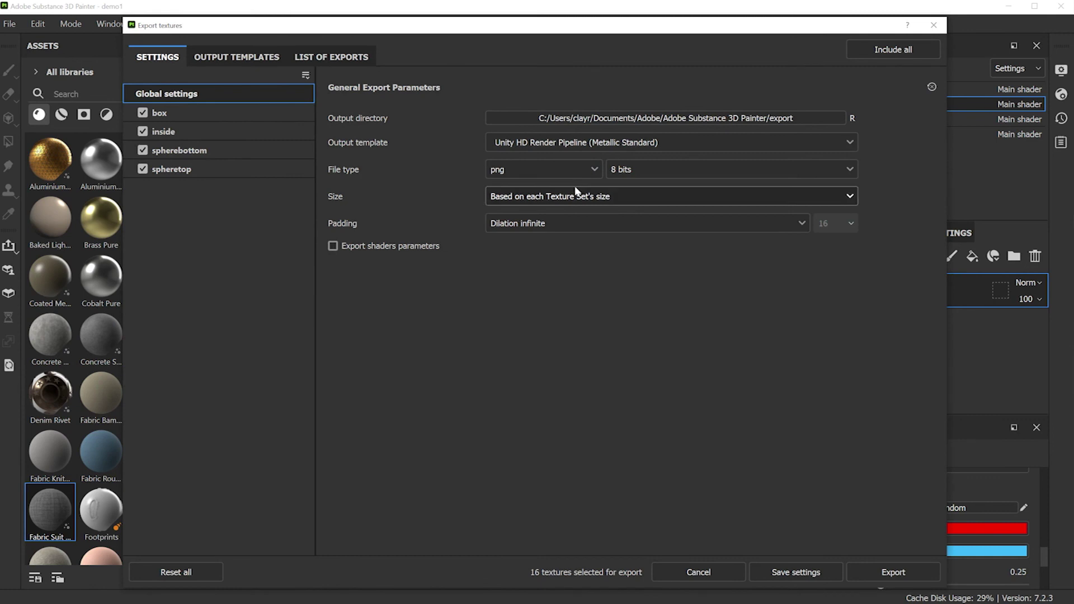
{"action": "left_click", "coordinate": [530, 146]}
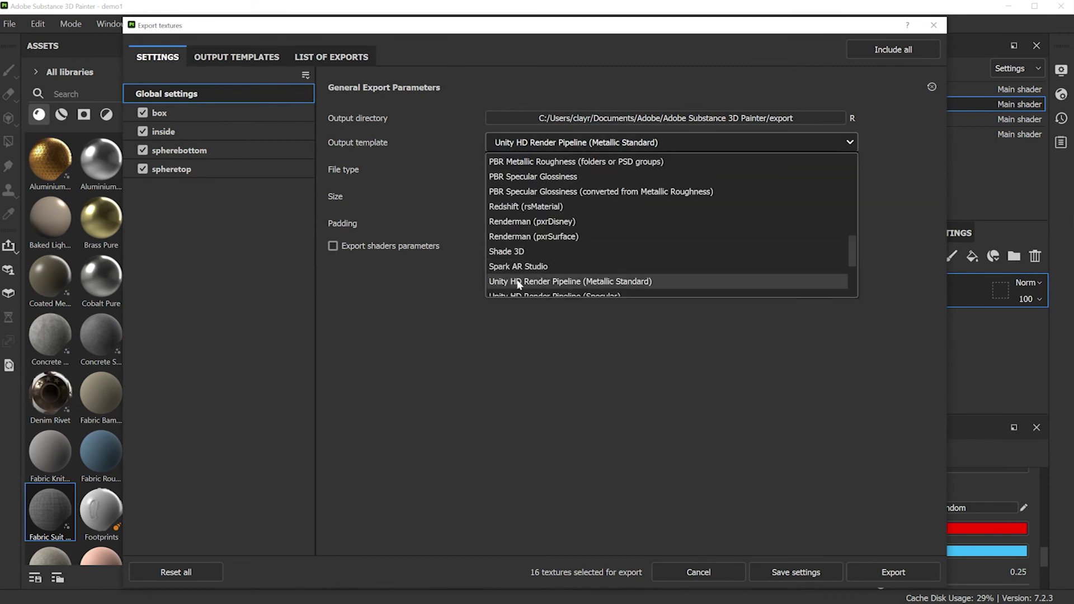
{"action": "scroll", "coordinate": [521, 284], "scroll_direction": "down", "scroll_amount": 2}
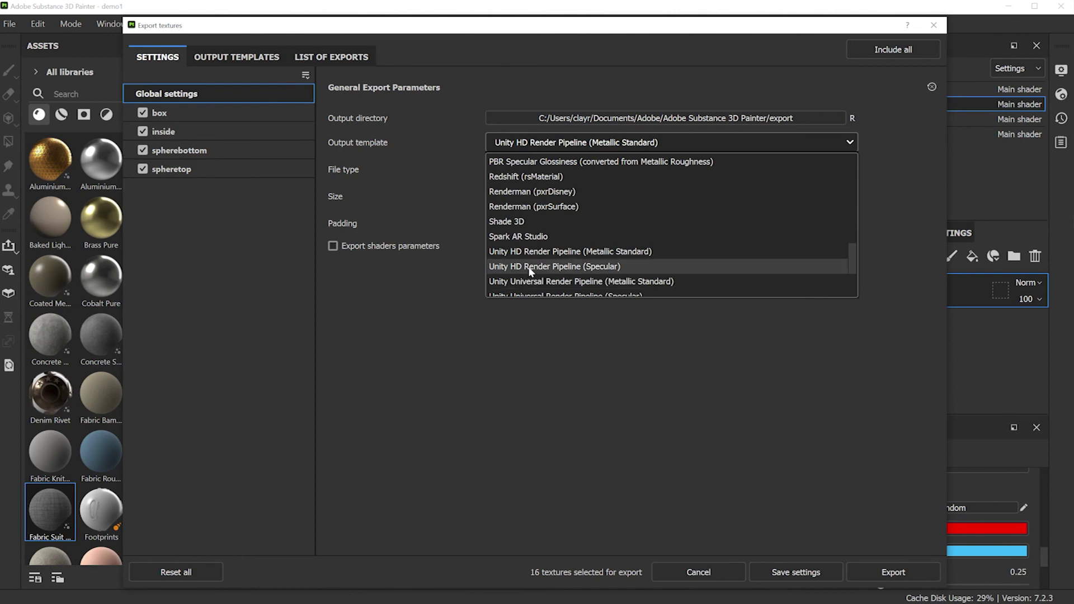
{"action": "left_click_drag", "start_coordinate": [852, 258], "coordinate": [851, 179]}
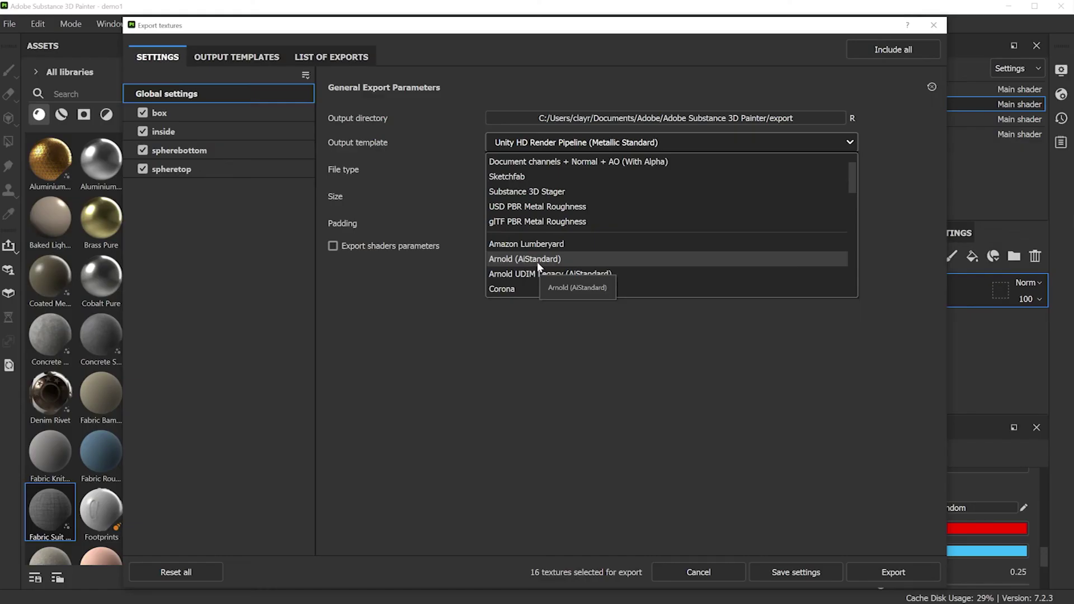
{"action": "left_click", "coordinate": [559, 367]}
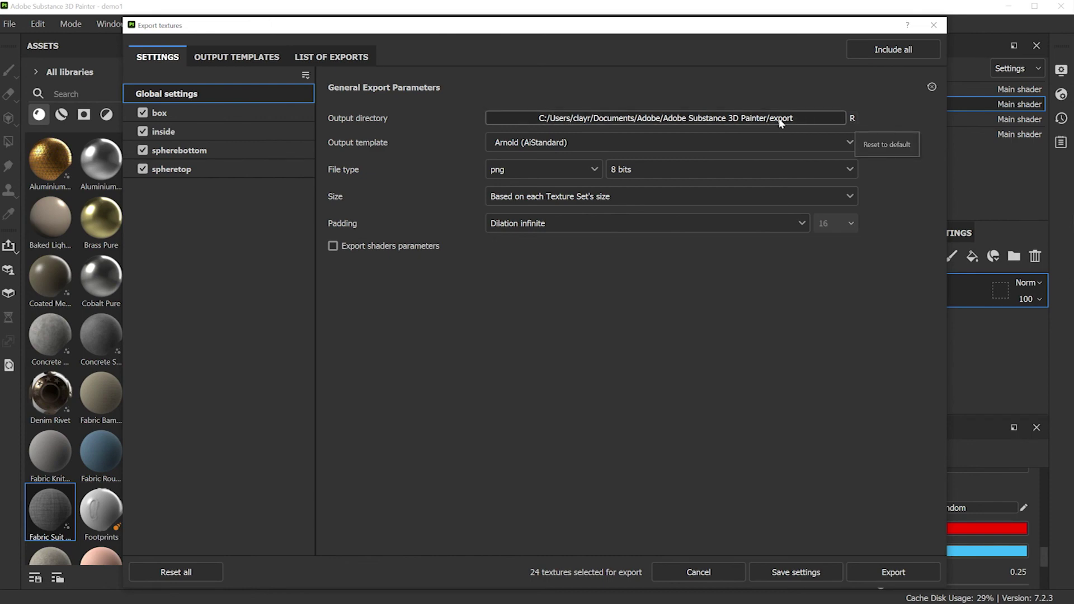
- Set the output directory to E:/dev21/demo/demosub and export all 24 textures as PNGs
{"action": "left_click", "coordinate": [456, 165]}
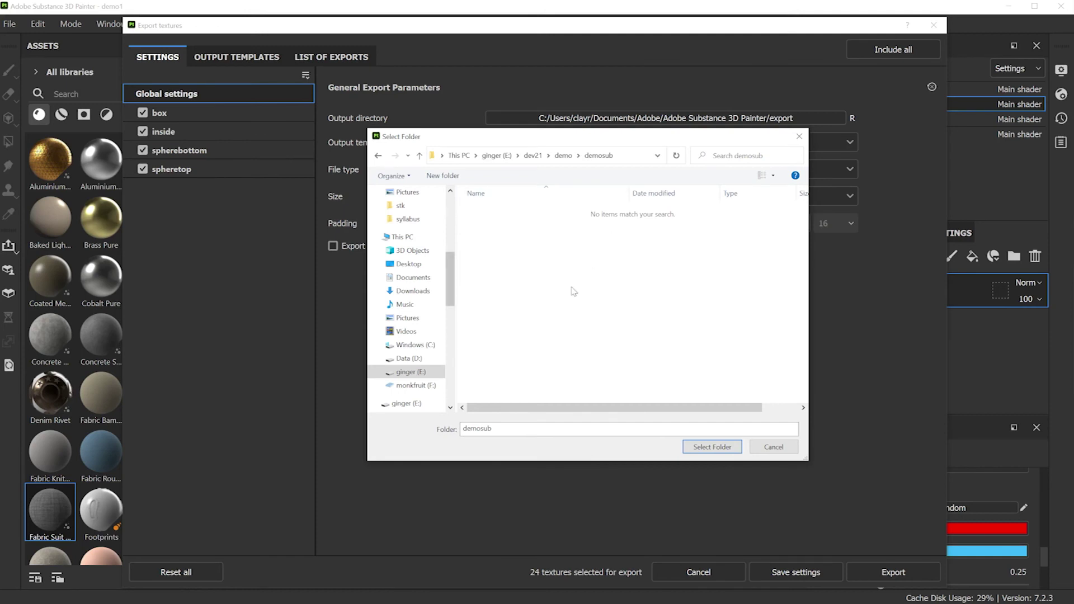
{"action": "left_click", "coordinate": [704, 450]}
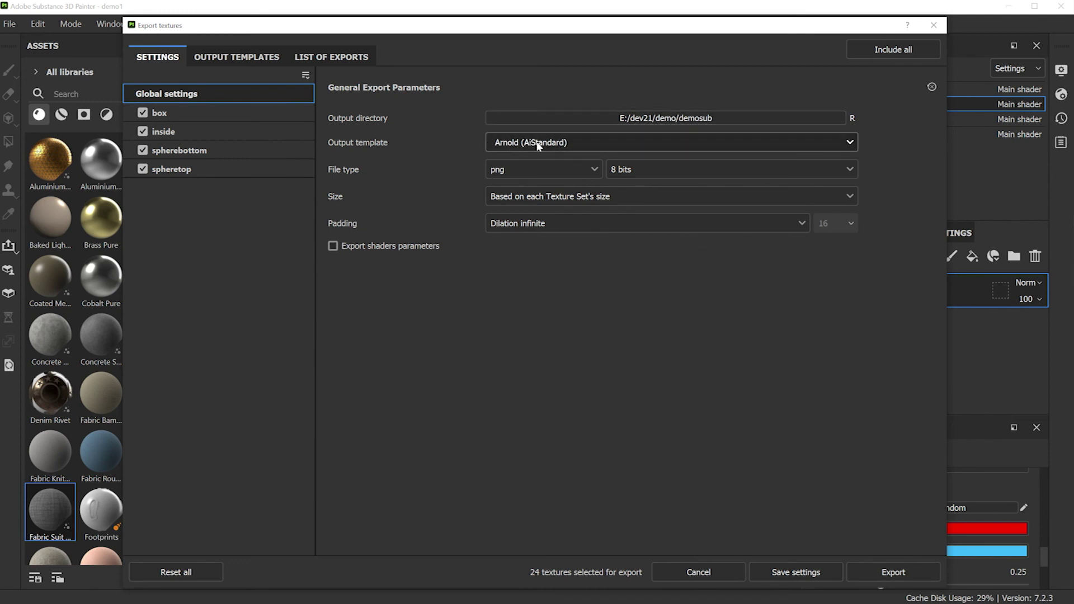
{"action": "left_click", "coordinate": [888, 573]}
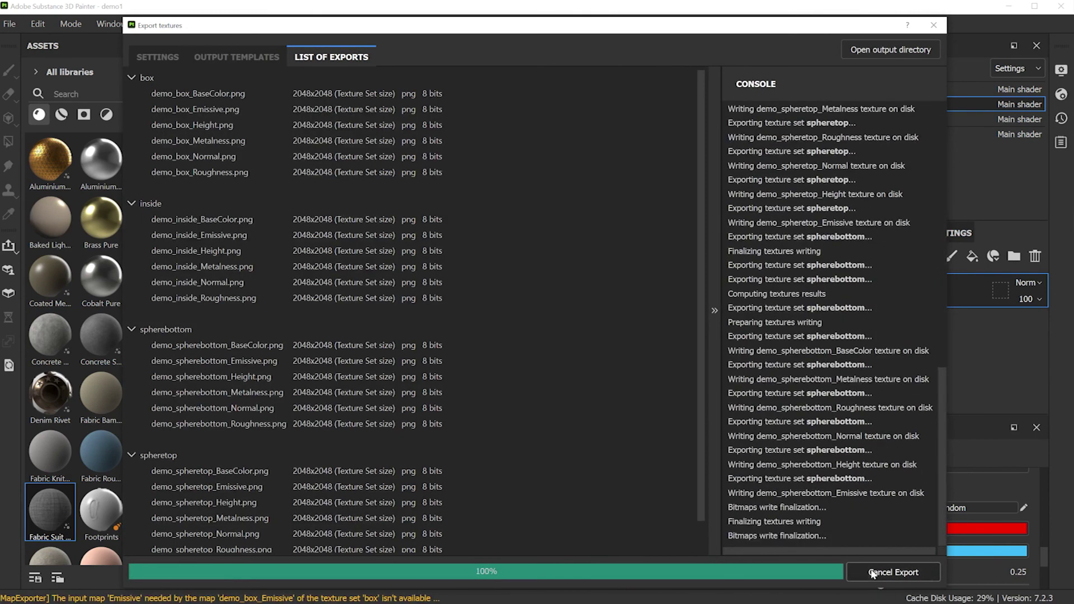